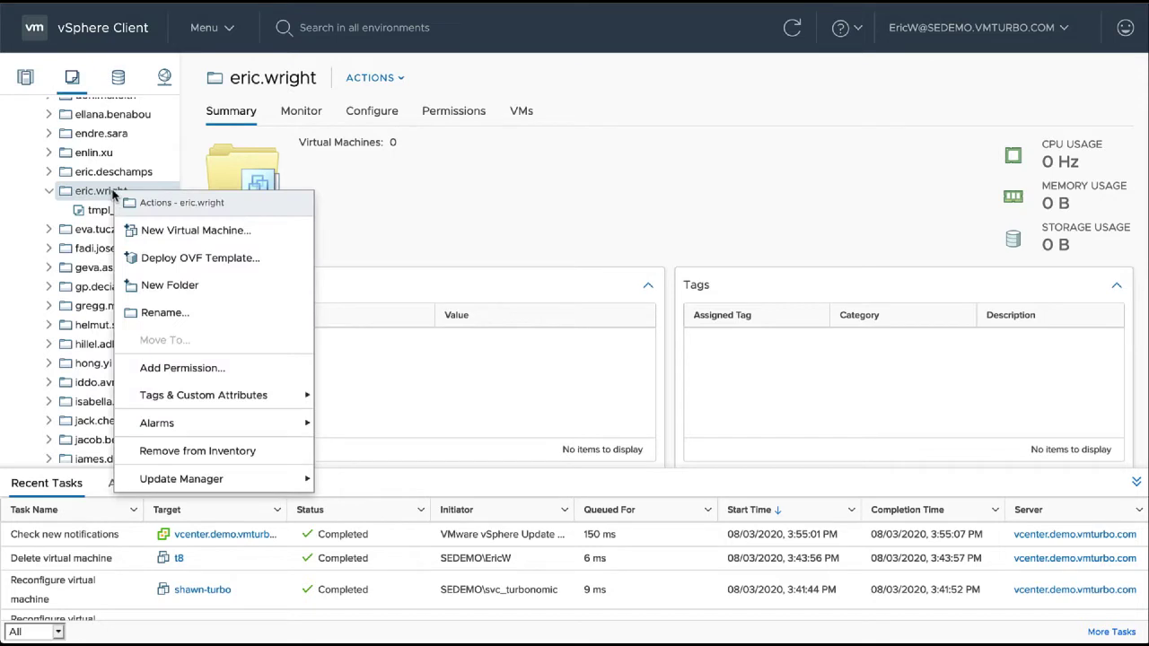
Step: Start an OVF template deployment from the local file turbonomic-t8c-7.22.5-20200724161539000.ova
{"action": "left_click", "coordinate": [224, 260]}
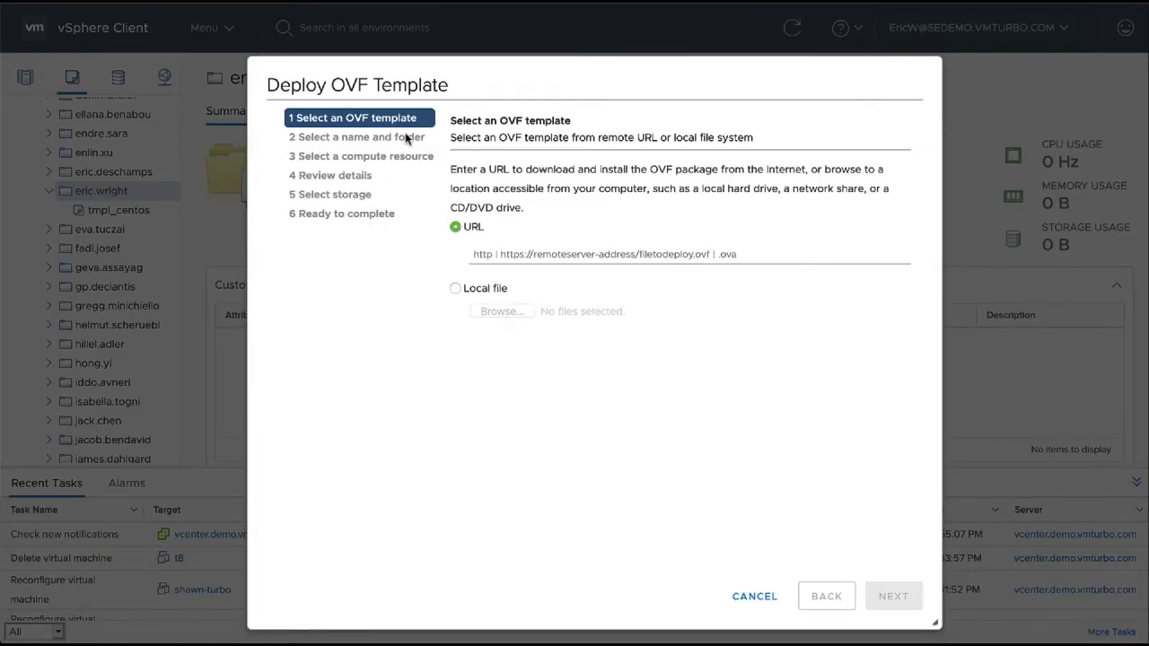
{"action": "left_click", "coordinate": [456, 289]}
{"action": "left_click", "coordinate": [496, 312]}
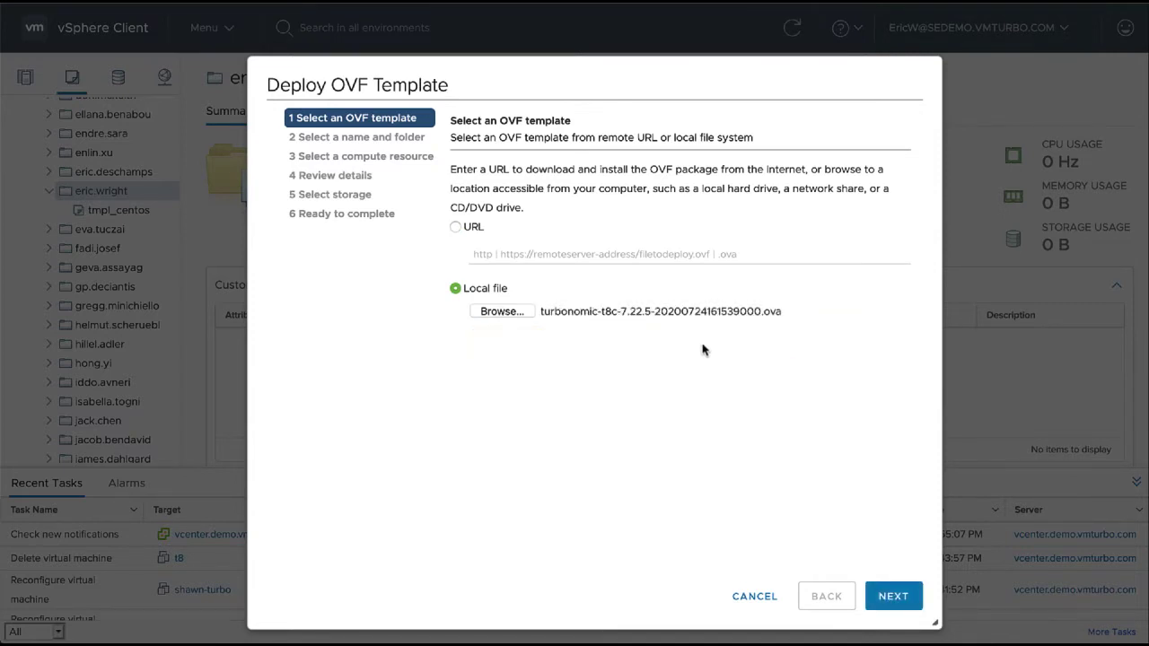
Step: Rename the virtual machine to TURBO and select SEDEMO (Intel) as its compute resource
{"action": "left_click", "coordinate": [893, 597]}
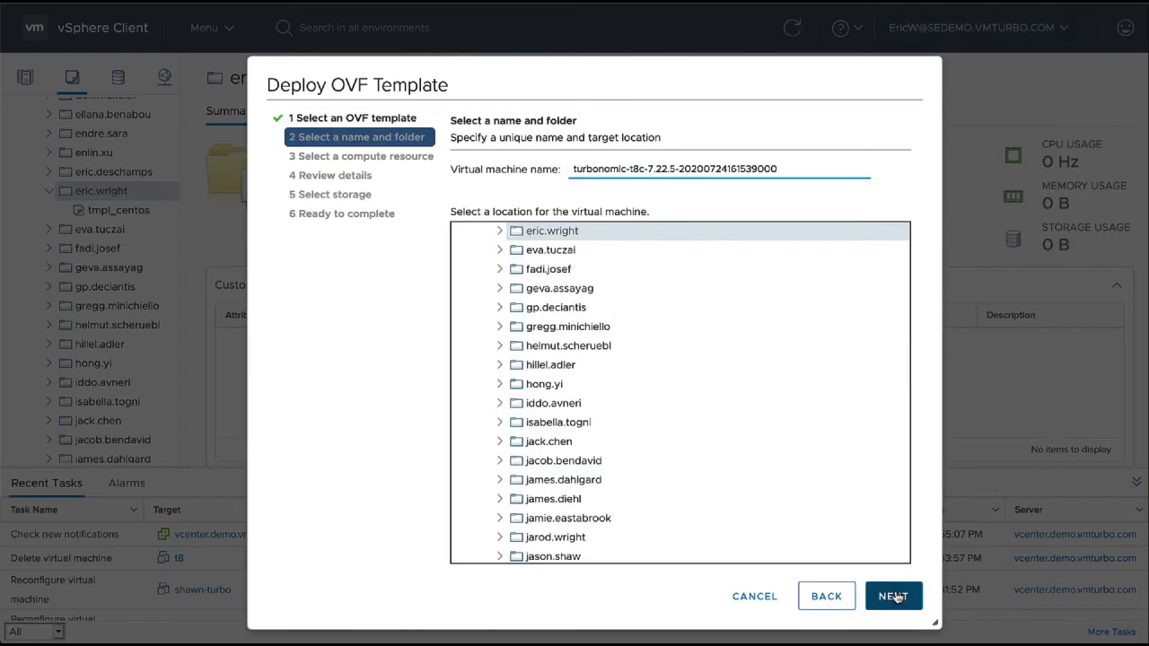
{"action": "triple_click", "coordinate": [712, 168]}
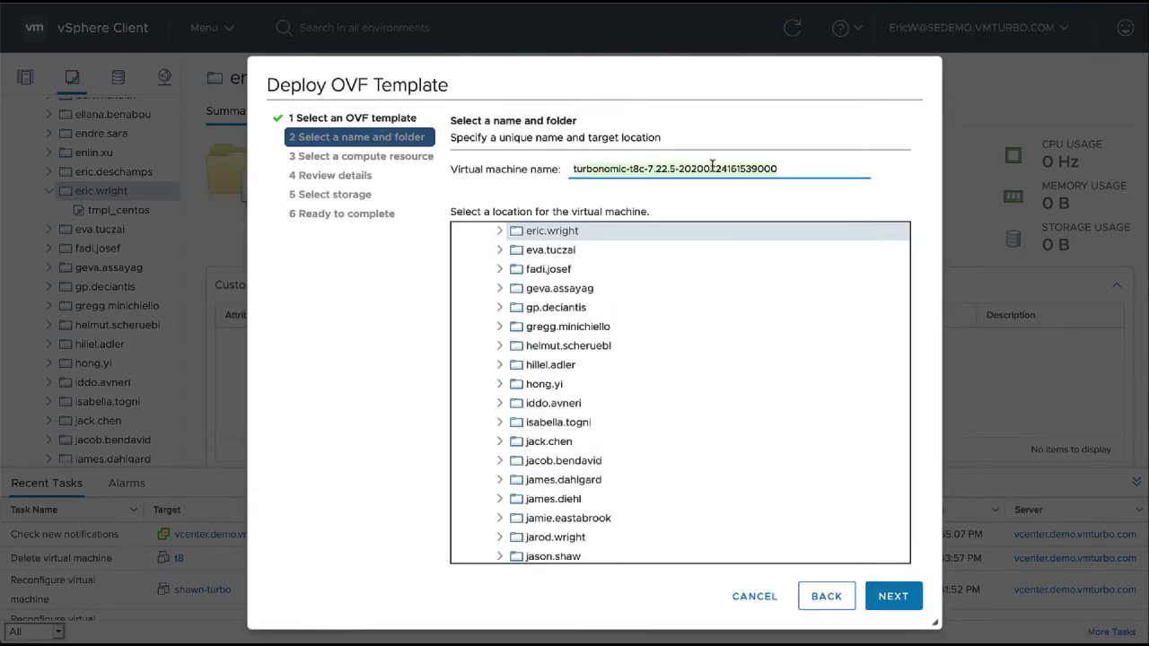
{"action": "key", "text": "BackSpace"}
{"action": "type", "text": "TURBO"}
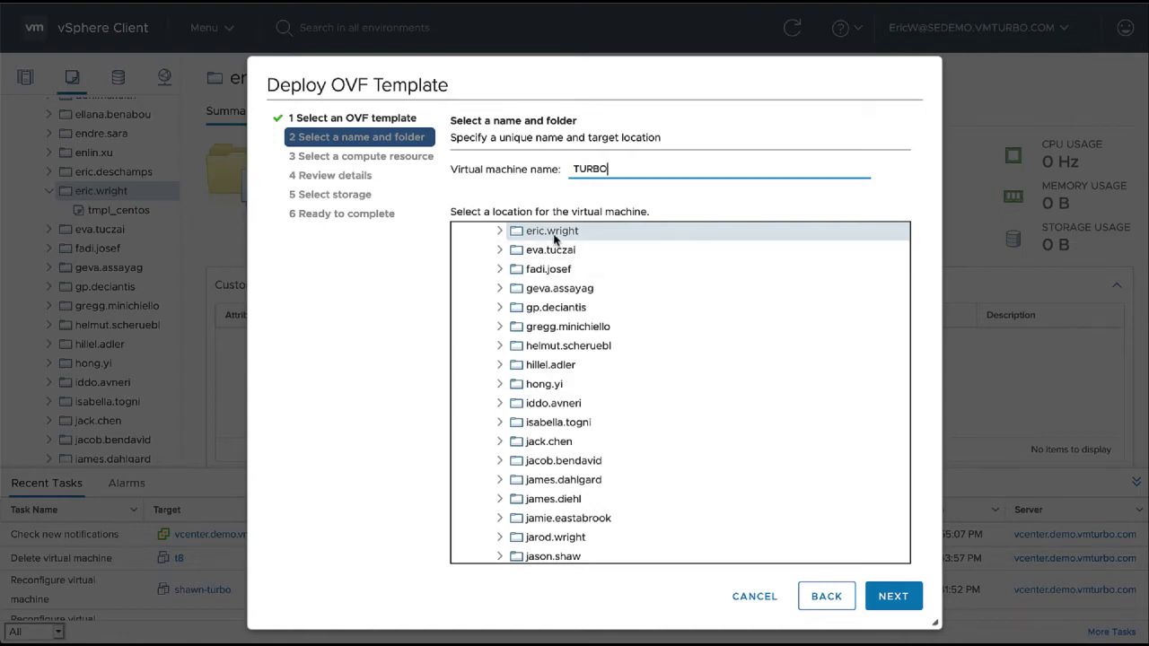
{"action": "left_click", "coordinate": [893, 597]}
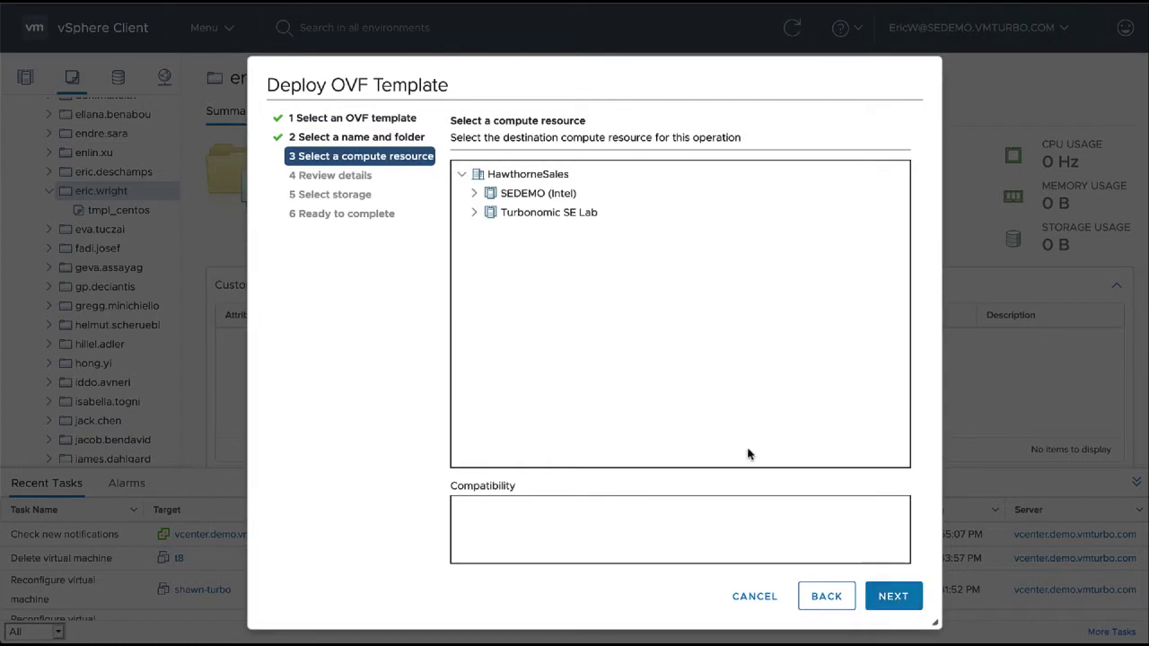
{"action": "left_click", "coordinate": [554, 199]}
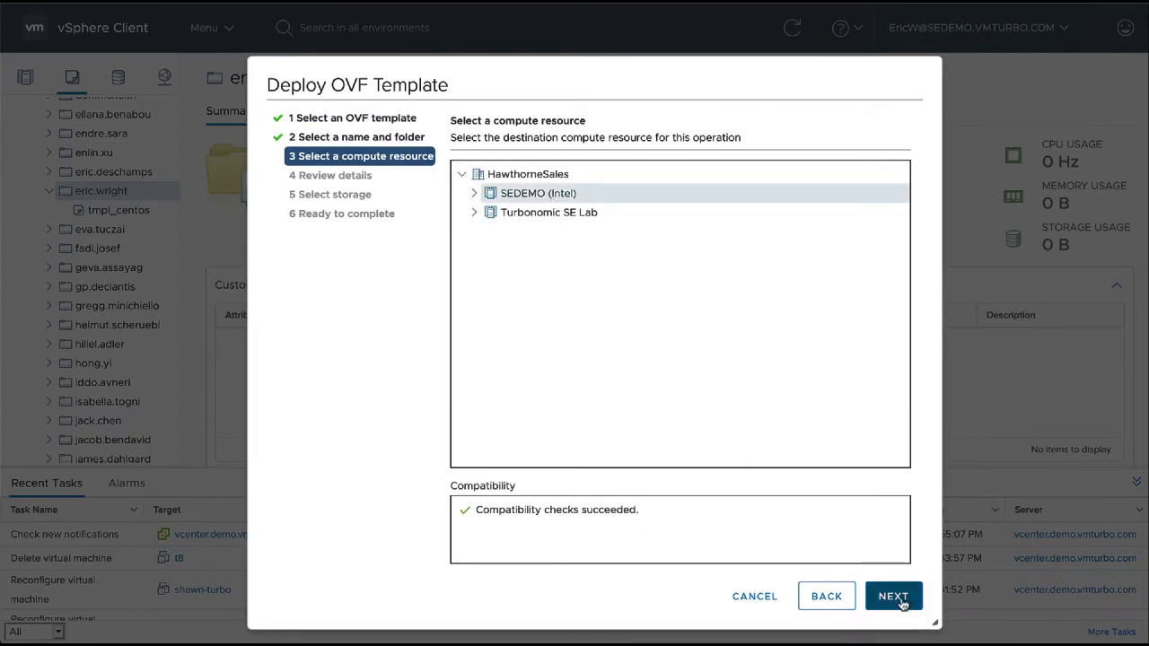
Step: Get past the review details and accept all license agreements
{"action": "left_click", "coordinate": [896, 598]}
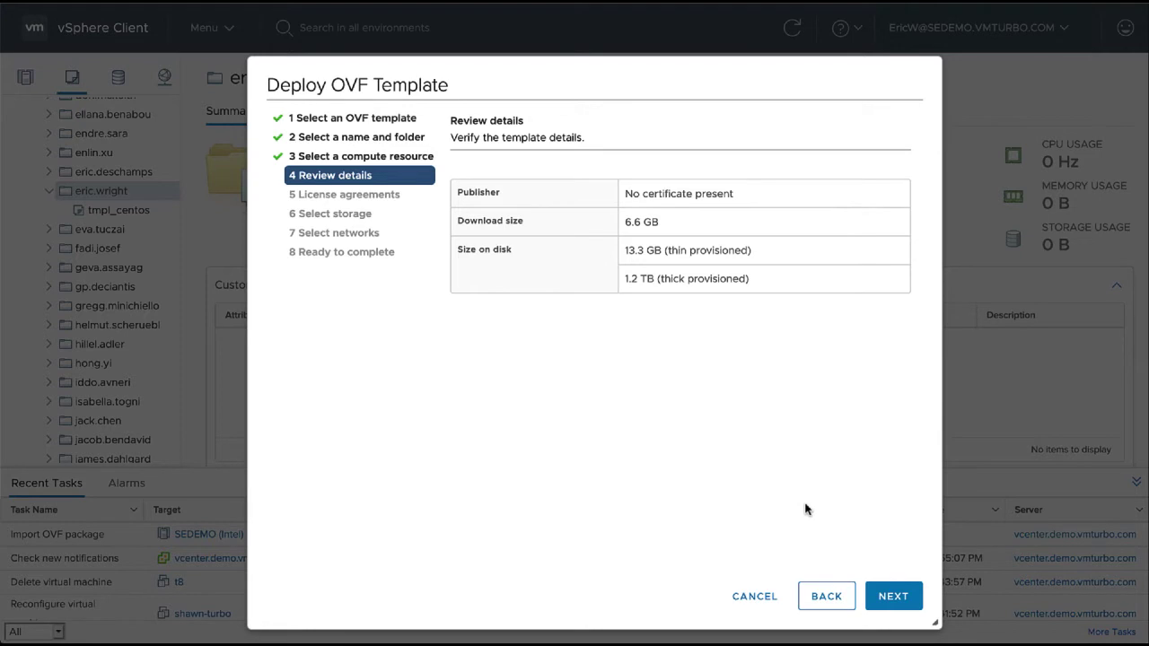
{"action": "left_click", "coordinate": [887, 596]}
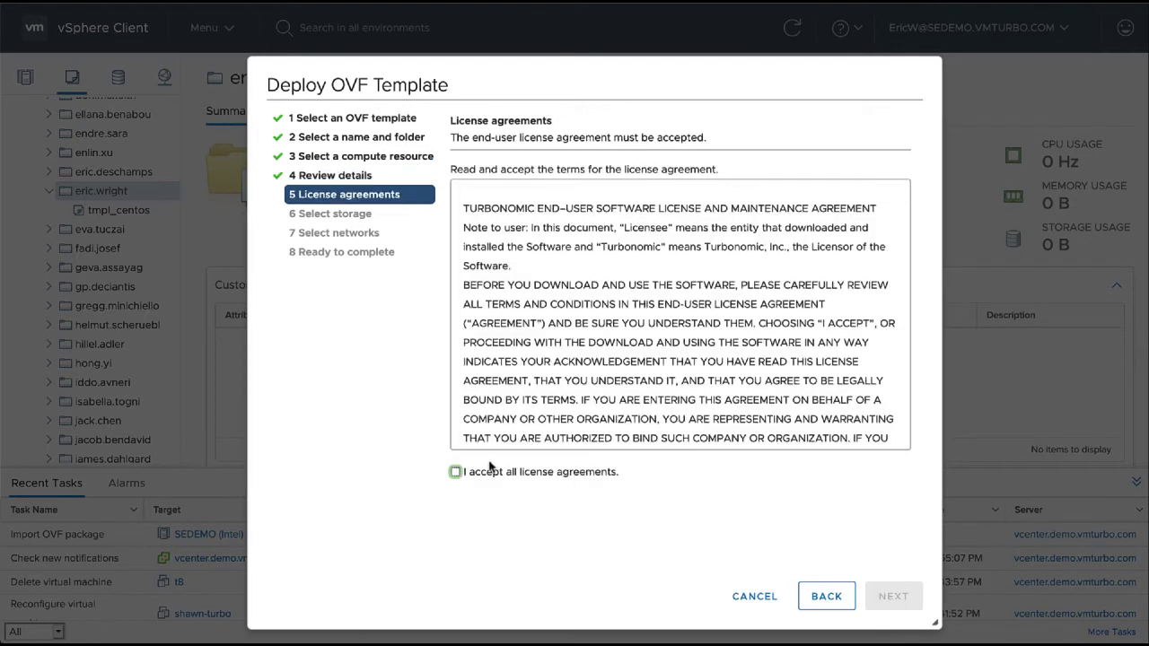
{"action": "left_click", "coordinate": [457, 472]}
Step: Use Thin Provision disk format on NIMHF40:Operations1, keep VM Network, and reach Ready to complete
{"action": "left_click", "coordinate": [894, 596]}
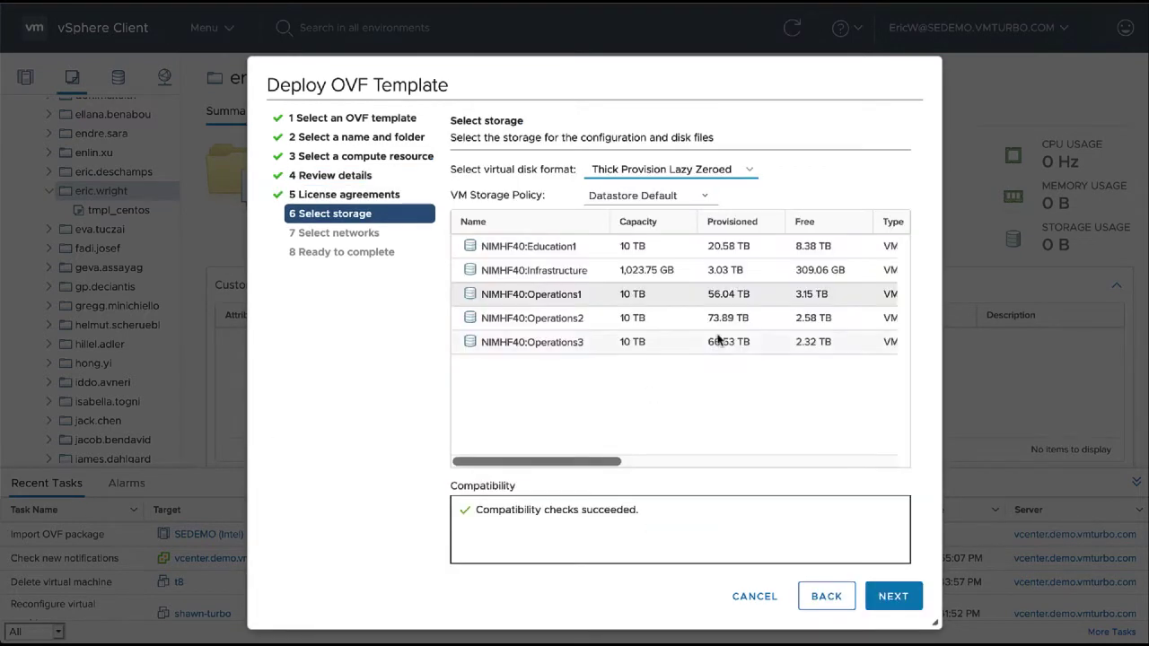
{"action": "left_click", "coordinate": [741, 179]}
{"action": "left_click", "coordinate": [700, 199]}
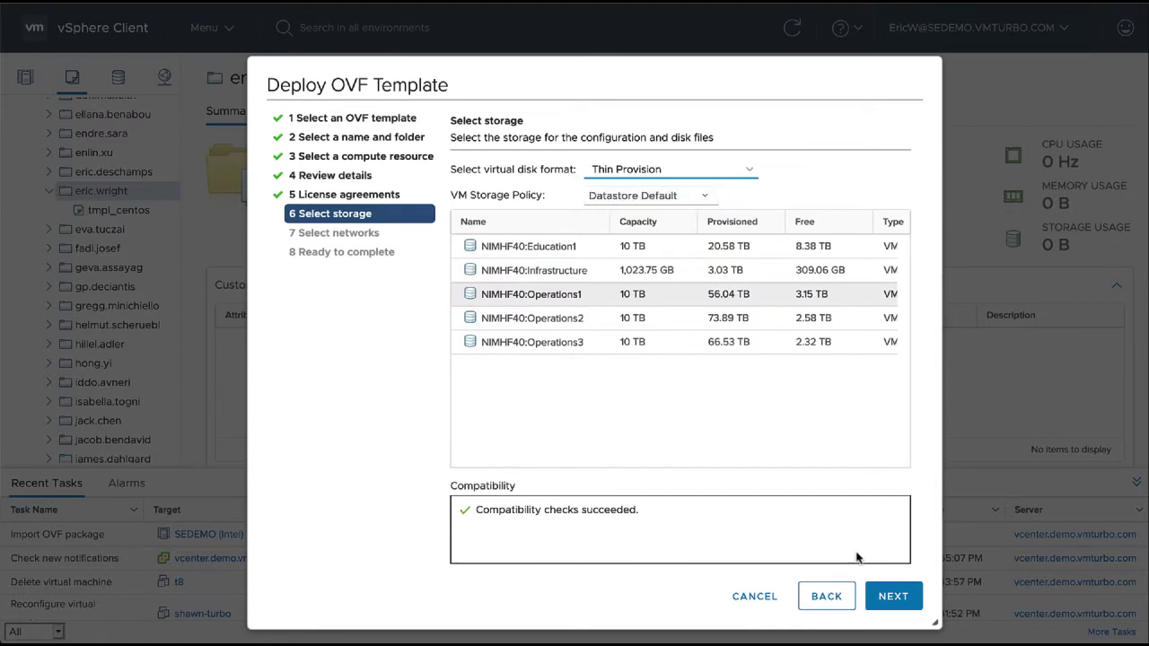
{"action": "left_click", "coordinate": [891, 599]}
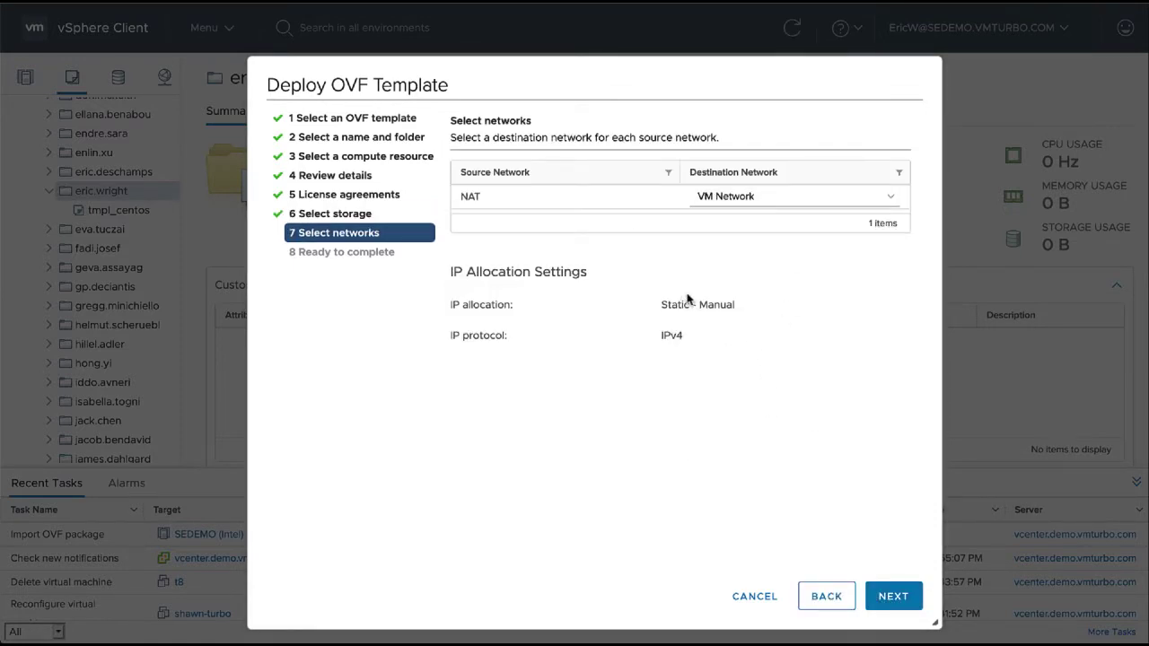
{"action": "left_click", "coordinate": [893, 597]}
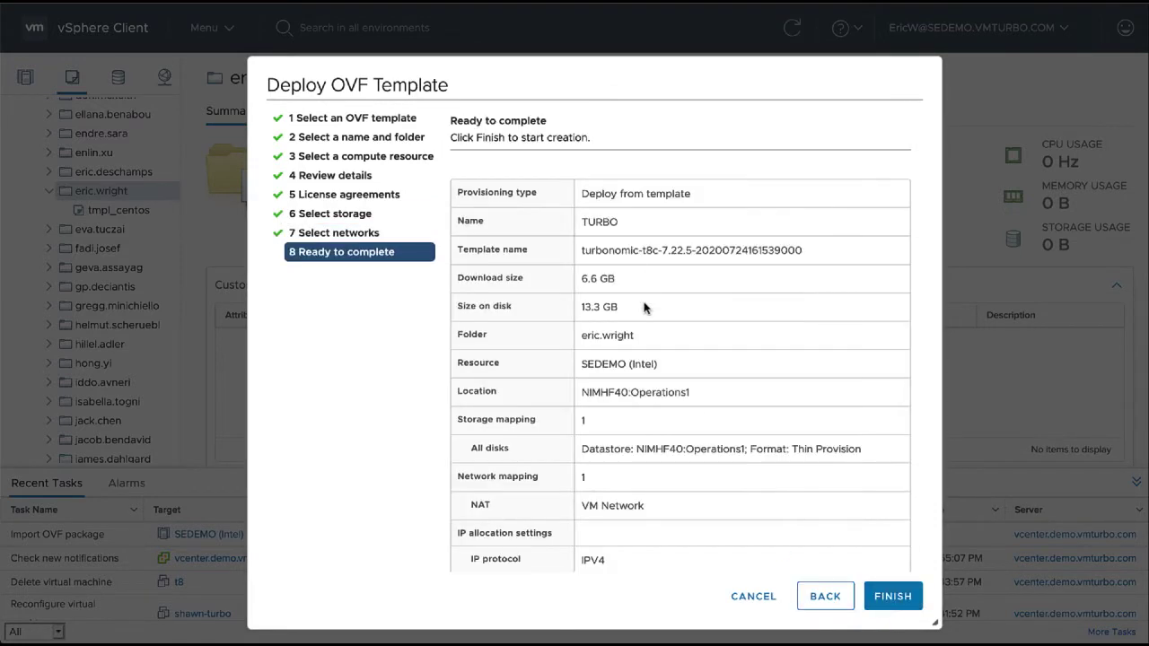
Step: Finish deploying TURBO and open its browser-based Web Console
{"action": "left_click", "coordinate": [891, 593]}
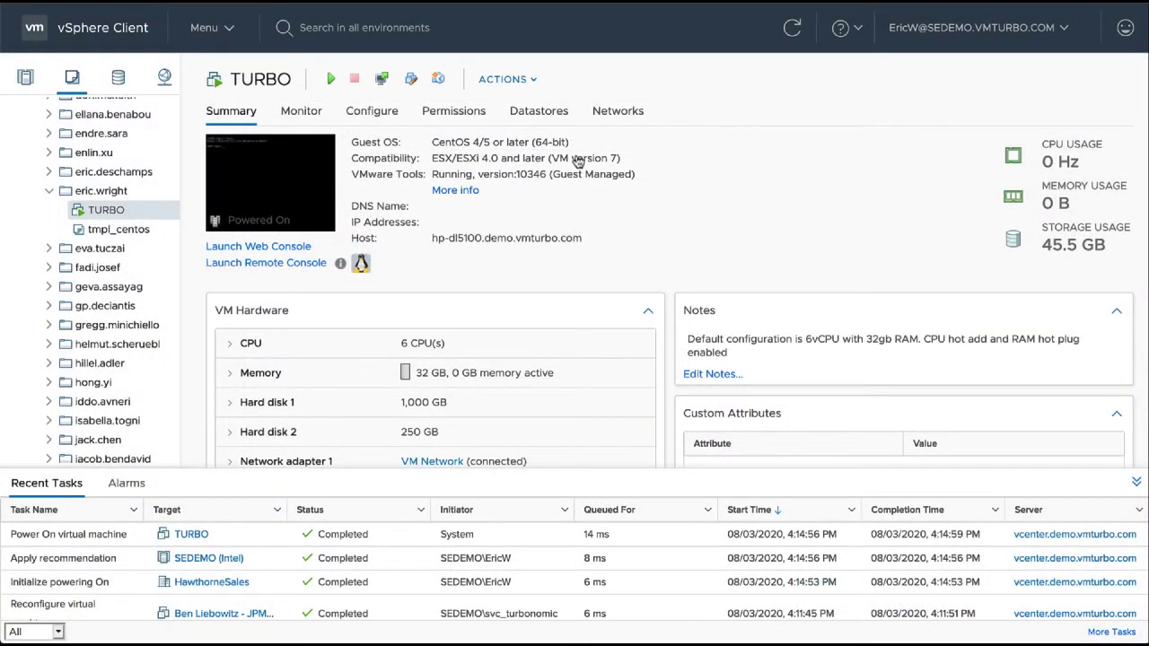
{"action": "left_click", "coordinate": [274, 199]}
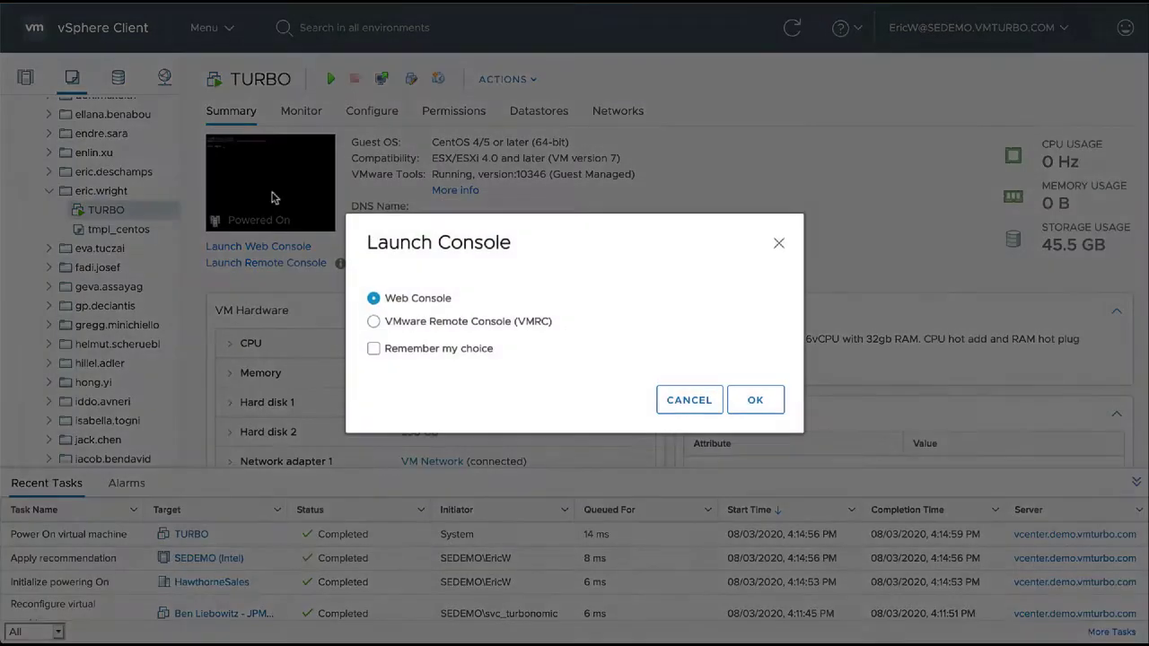
{"action": "left_click", "coordinate": [751, 398]}
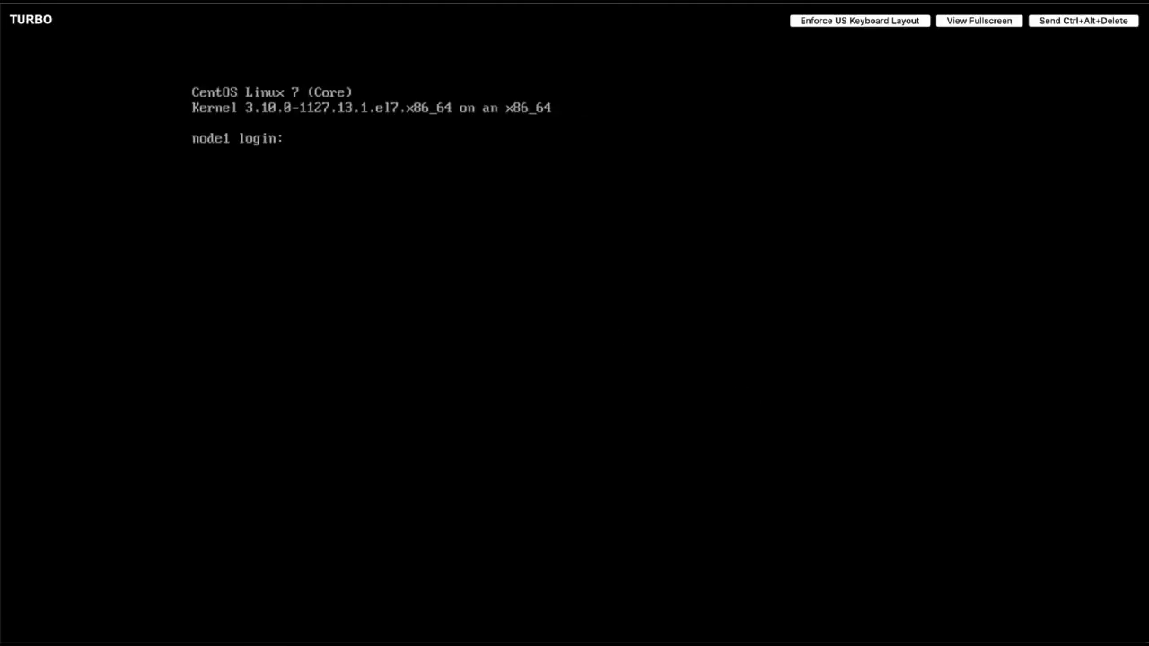
Step: Log in as turbo with the default password, replace the expired password, then start typing su
{"action": "type", "text": "turbo"}
{"action": "key", "text": "Return"}
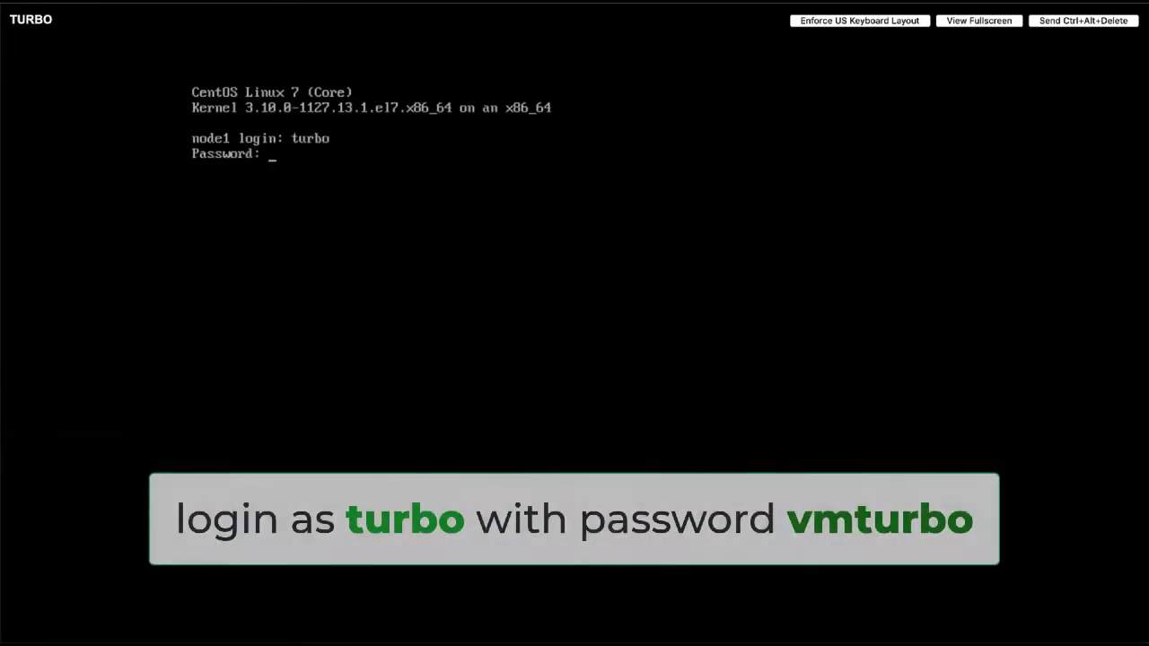
{"action": "type", "text": "vmturbo"}
{"action": "key", "text": "Return"}
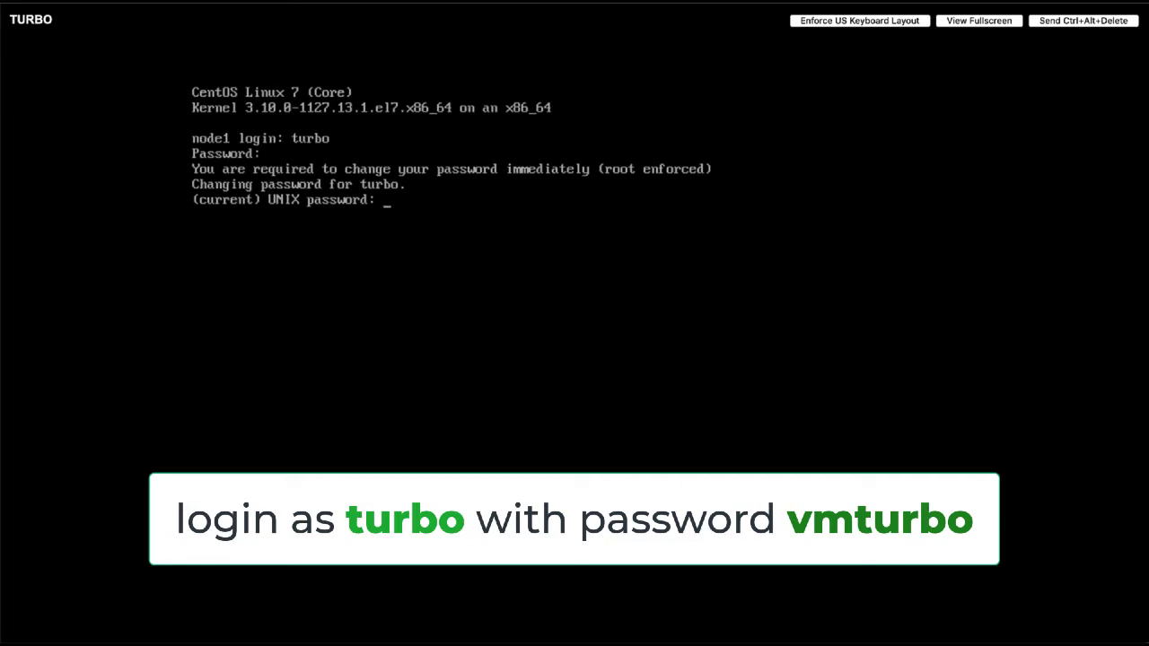
{"action": "key", "text": "Return"}
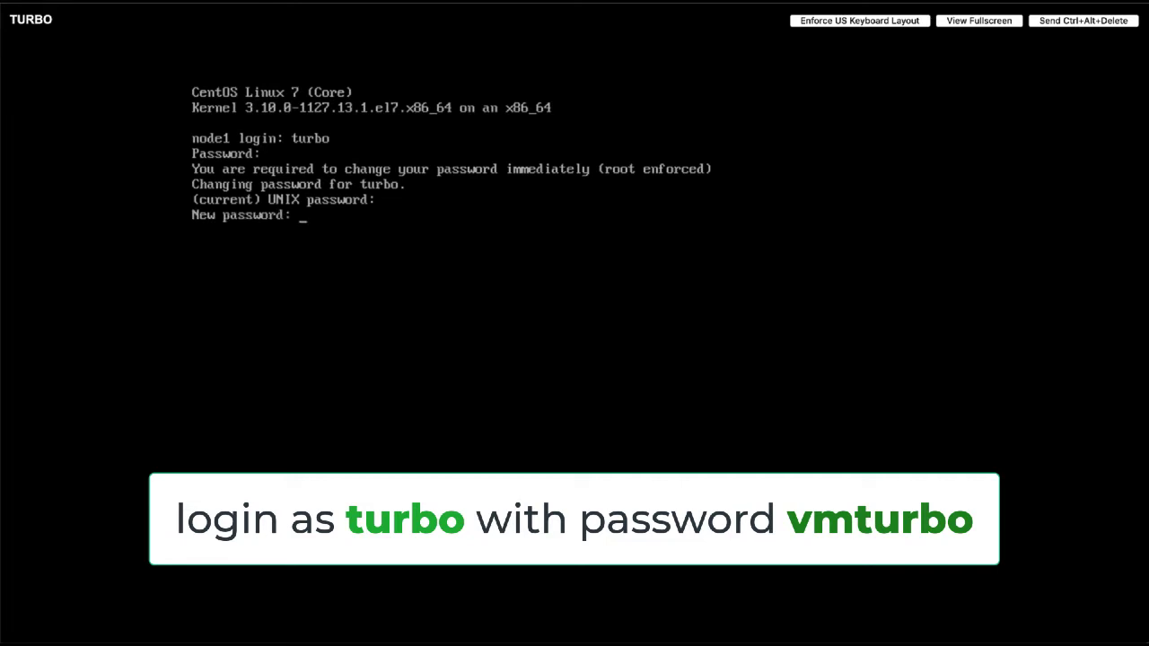
{"action": "key", "text": "Return"}
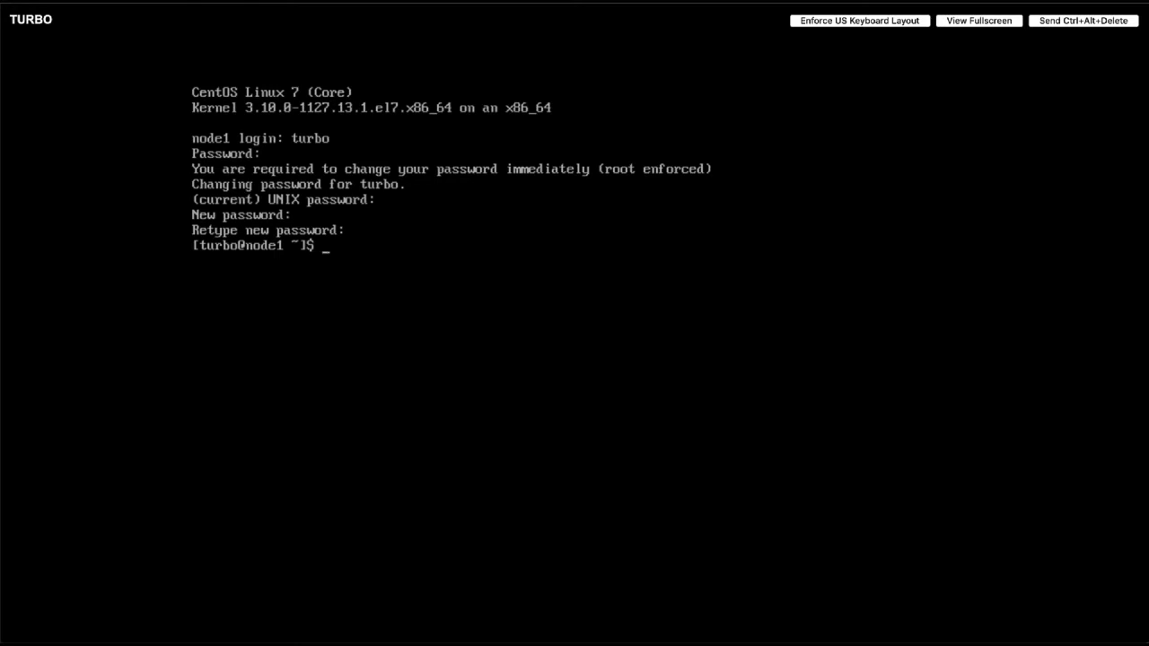
{"action": "type", "text": "su -"}
Step: Become root, change root's expired password, then exit back to the turbo shell
{"action": "key", "text": "Return"}
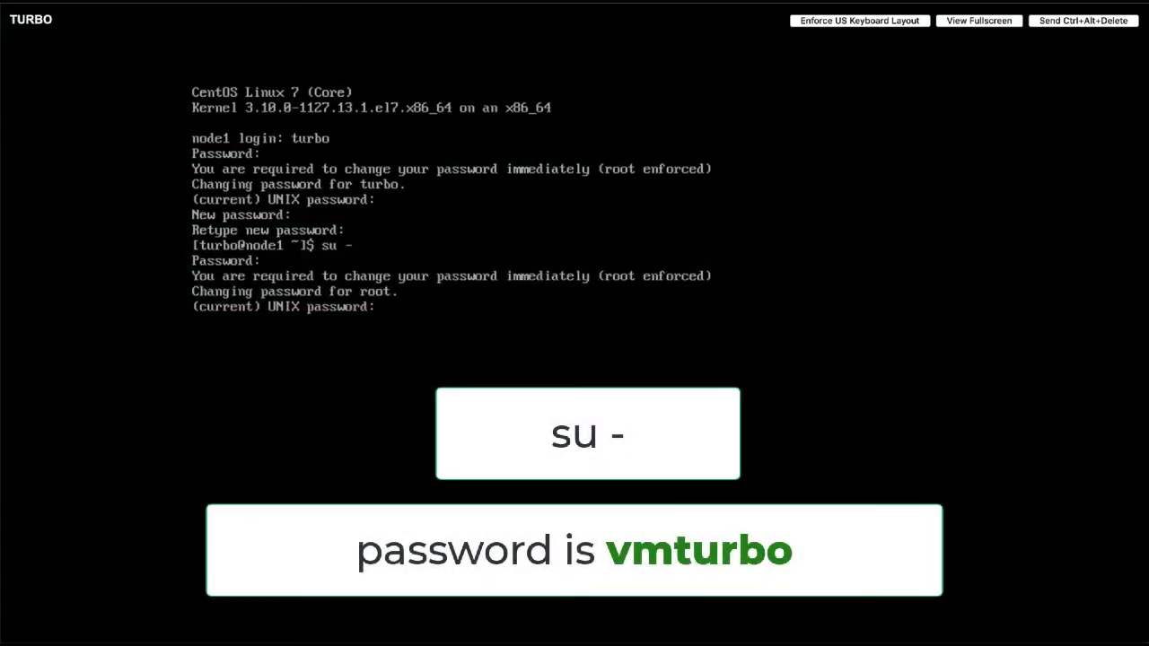
{"action": "key", "text": "Return"}
{"action": "key", "text": "Return"}
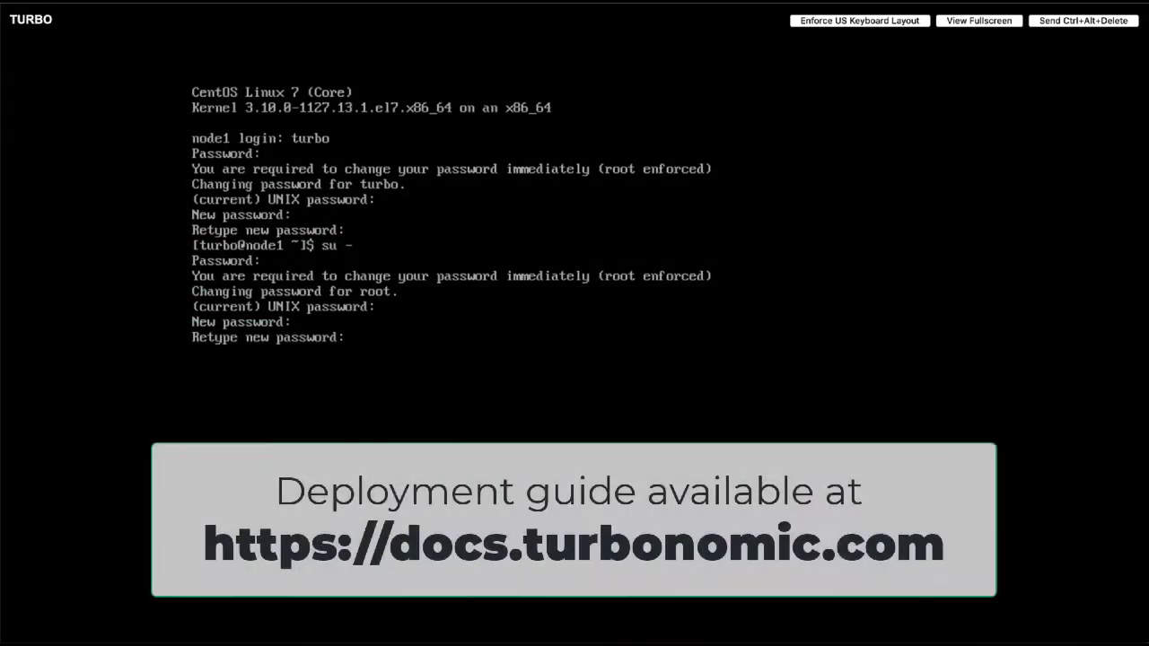
{"action": "key", "text": "Return"}
{"action": "type", "text": "exit"}
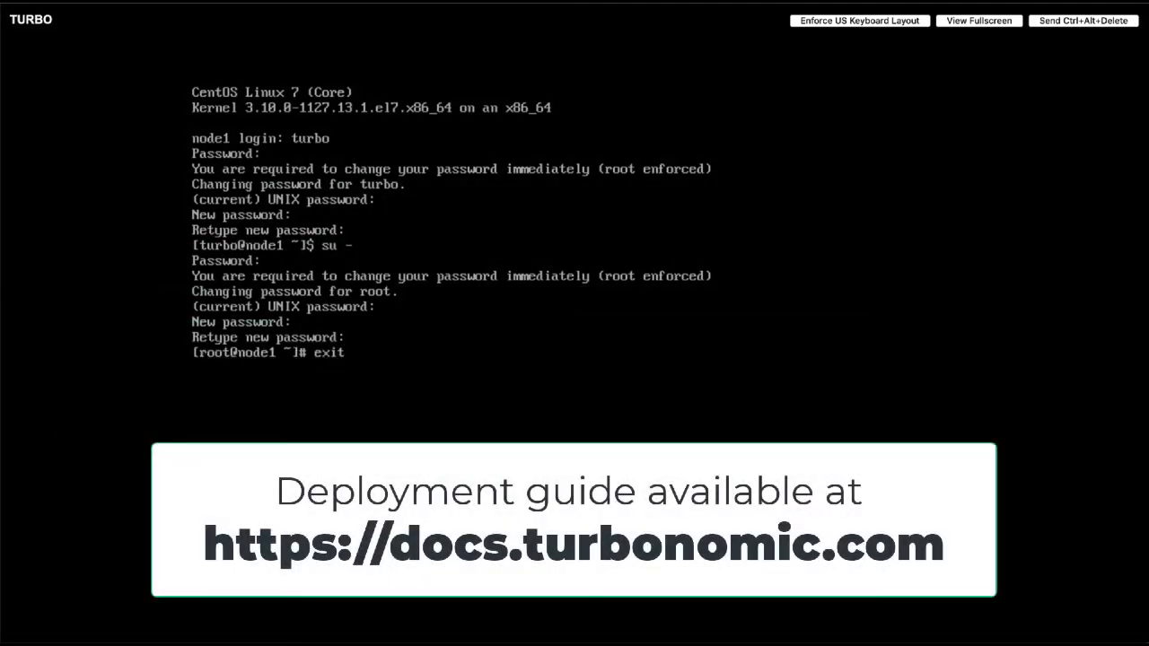
{"action": "key", "text": "Return"}
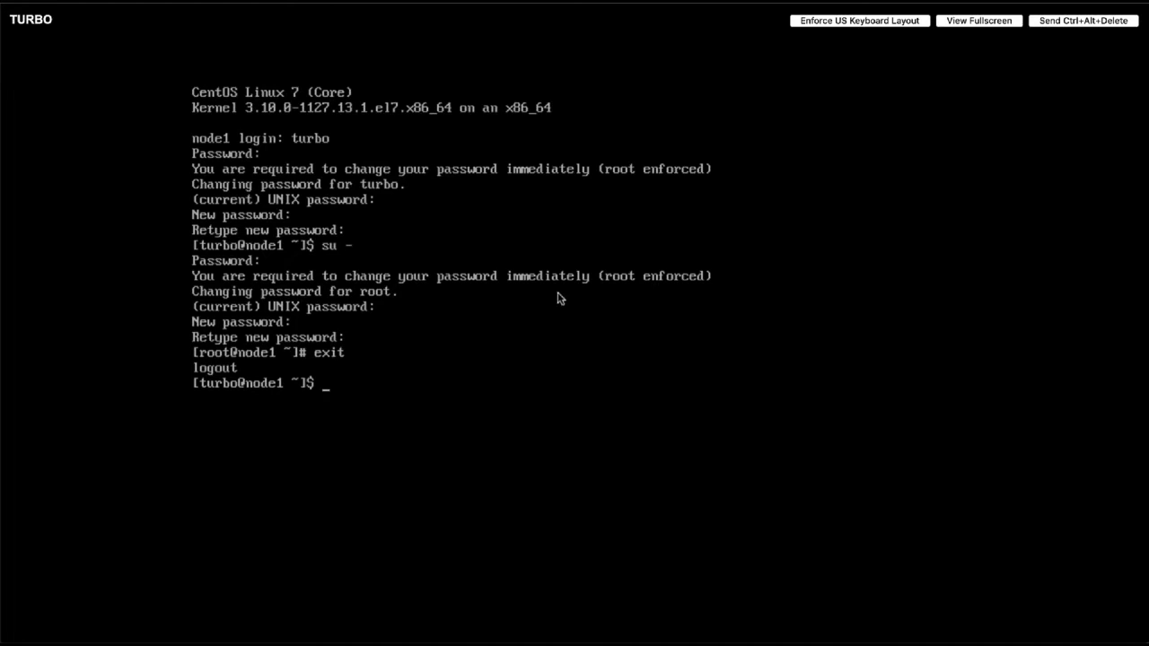
Step: Run sudo nmtui, edit System eth0, and switch its IPv4 configuration to Manual
{"action": "type", "text": "sudo nmt"}
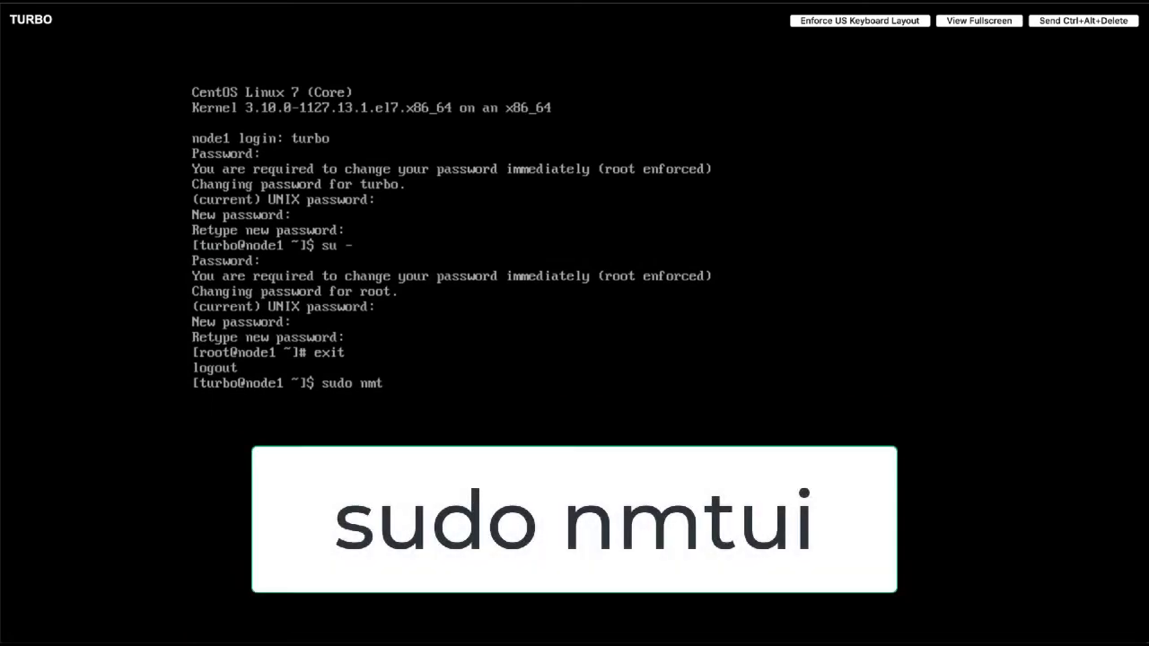
{"action": "type", "text": "ui"}
{"action": "key", "text": "Return"}
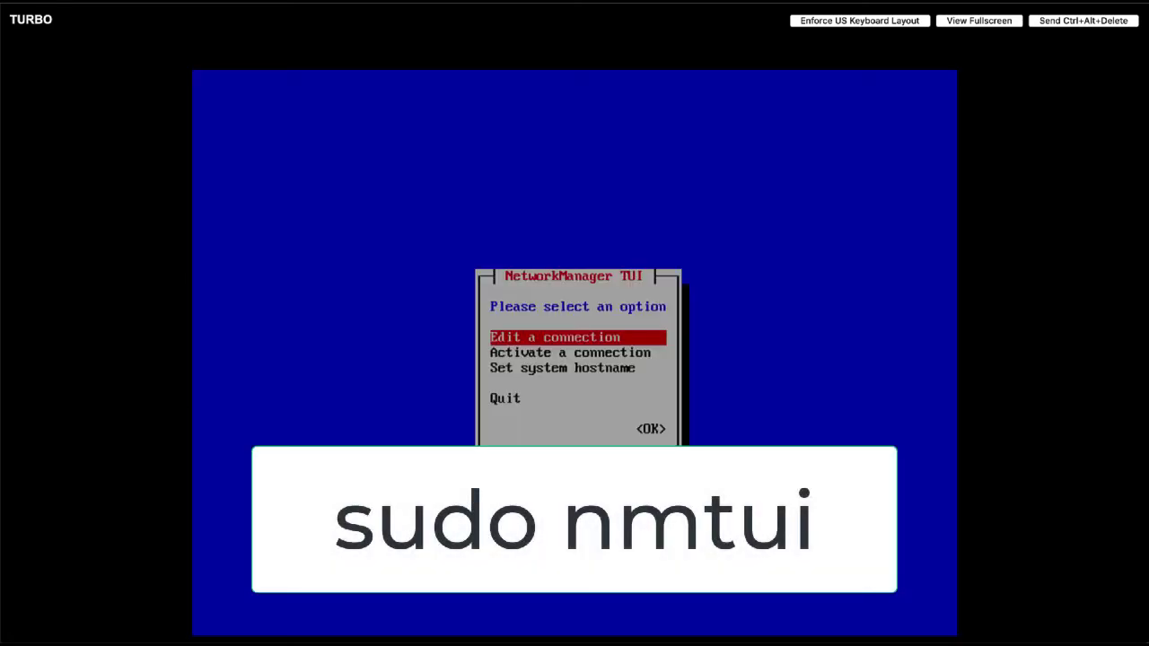
{"action": "key", "text": "Return"}
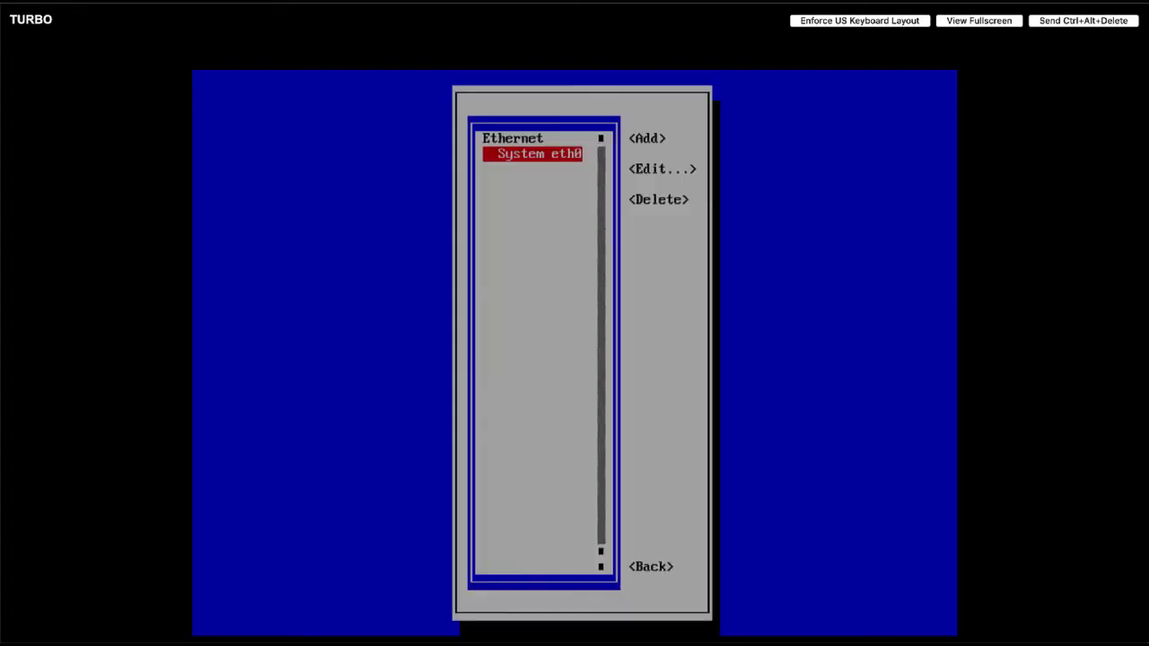
{"action": "key", "text": "Return"}
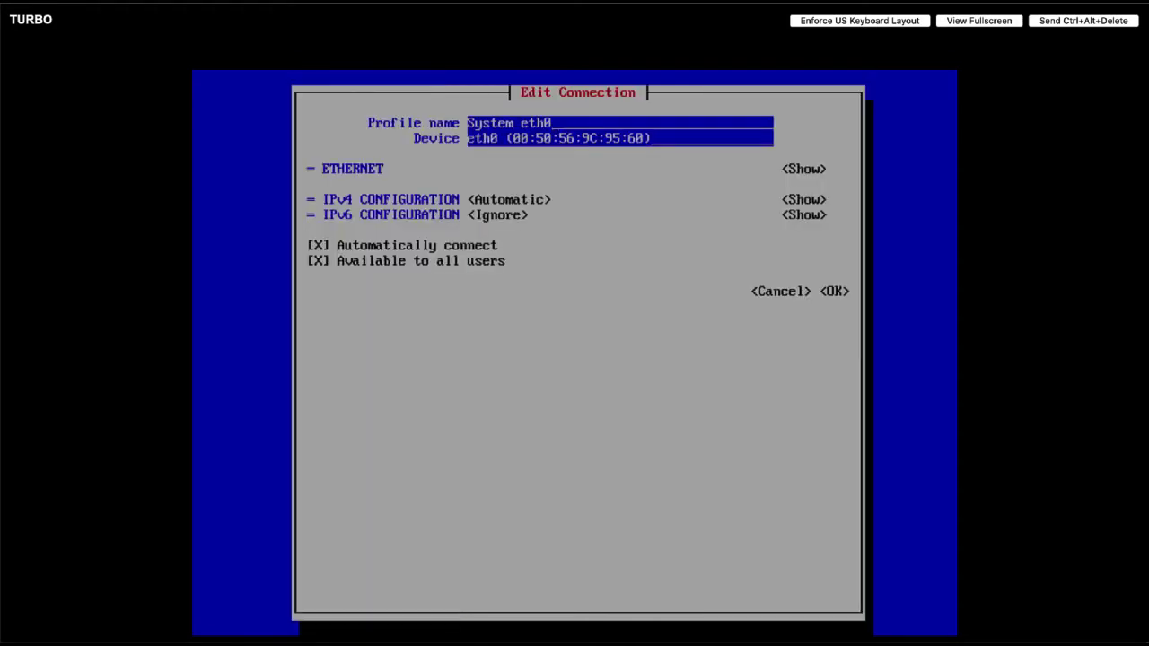
{"action": "key", "text": "Tab"}
{"action": "key", "text": "Tab"}
{"action": "key", "text": "Return"}
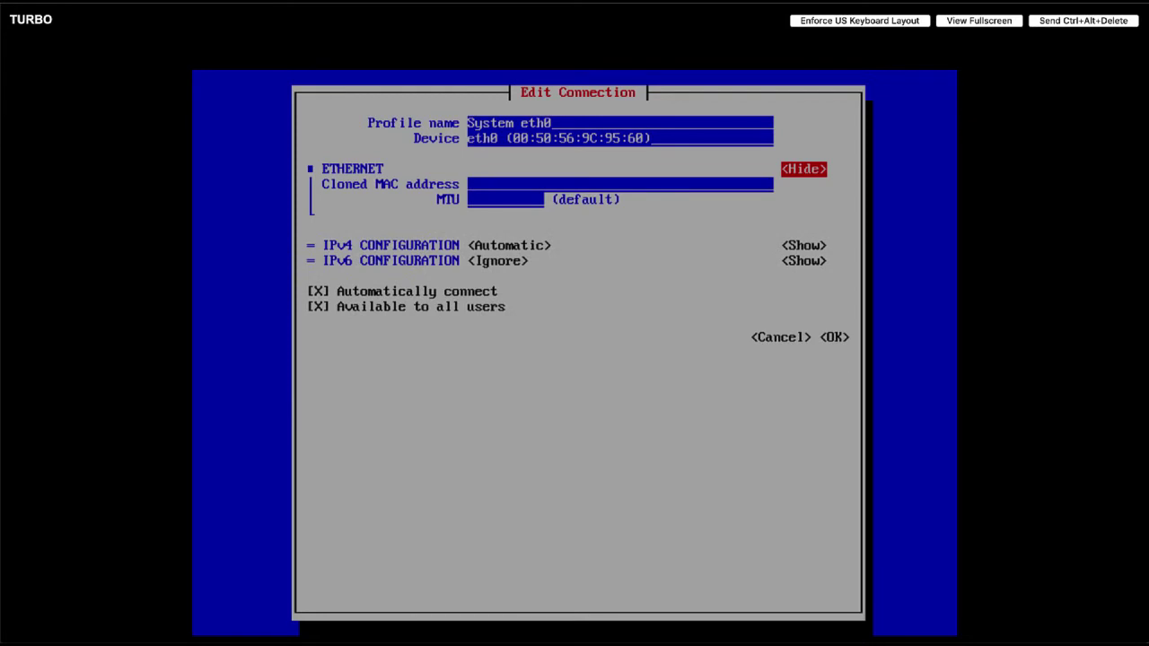
{"action": "key", "text": "Tab"}
{"action": "key", "text": "Tab"}
{"action": "key", "text": "Tab"}
{"action": "key", "text": "Return"}
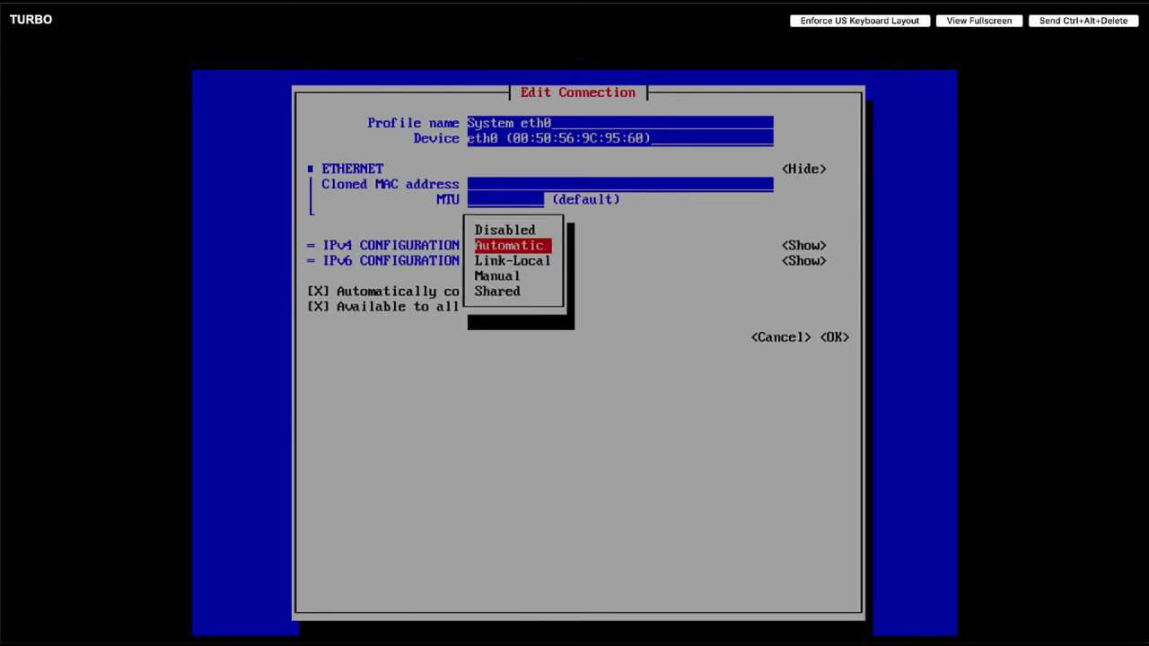
{"action": "key", "text": "Down"}
{"action": "key", "text": "Down"}
{"action": "key", "text": "Return"}
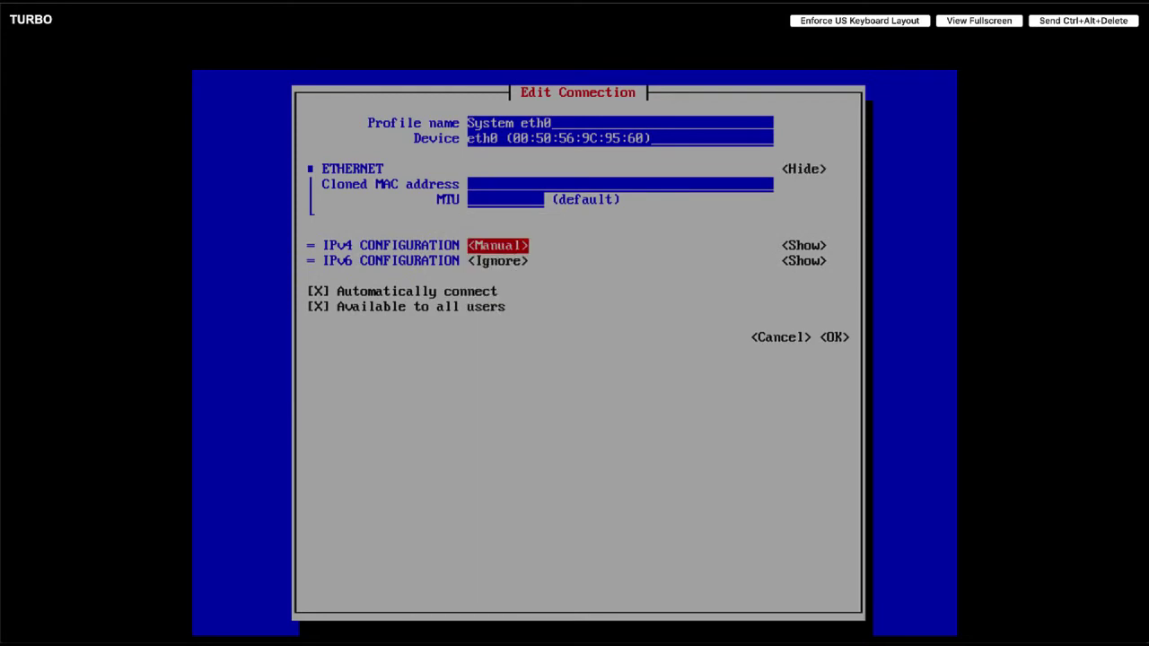
{"action": "key", "text": "Tab"}
{"action": "key", "text": "Return"}
Step: Enter IPv4 address 10.16.173.171/23 and gateway 10.16.172.1
{"action": "key", "text": "Tab"}
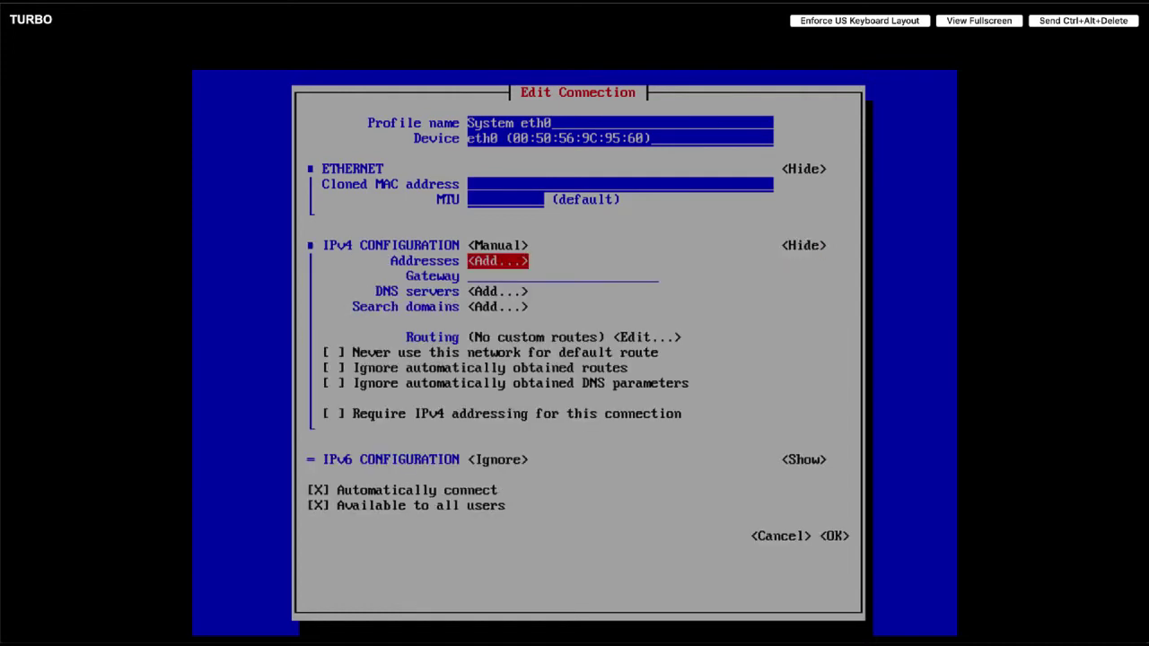
{"action": "key", "text": "Return"}
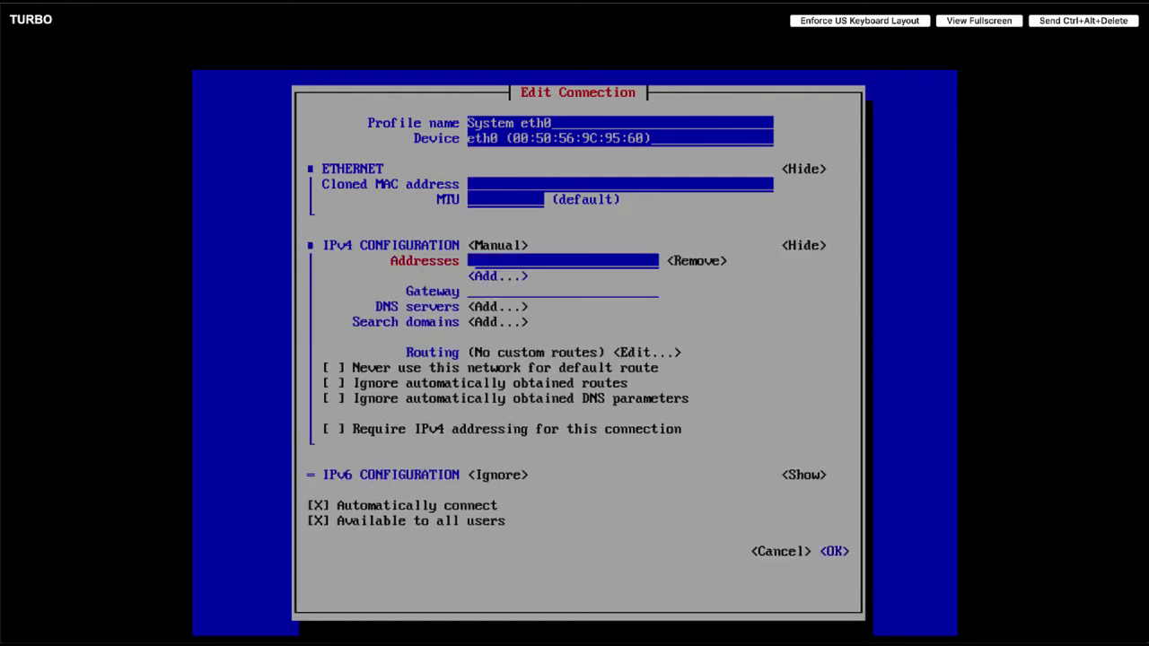
{"action": "type", "text": "10.16.173.1"}
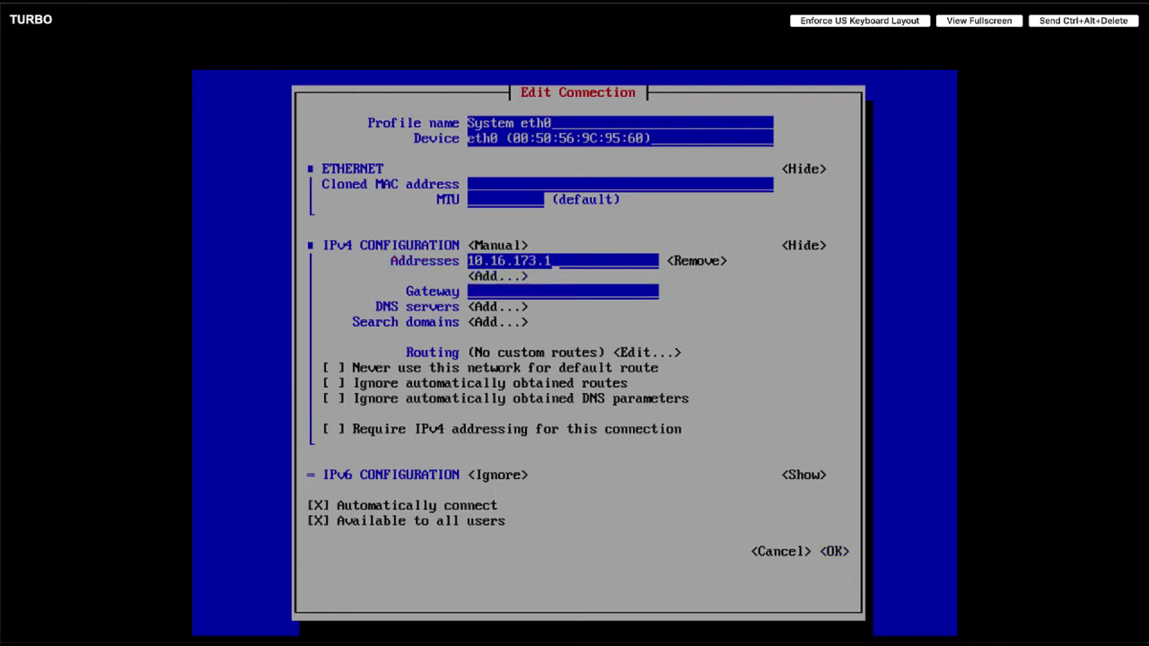
{"action": "type", "text": "71/23"}
{"action": "key", "text": "Tab"}
{"action": "key", "text": "Tab"}
{"action": "key", "text": "Tab"}
{"action": "type", "text": "10.1"}
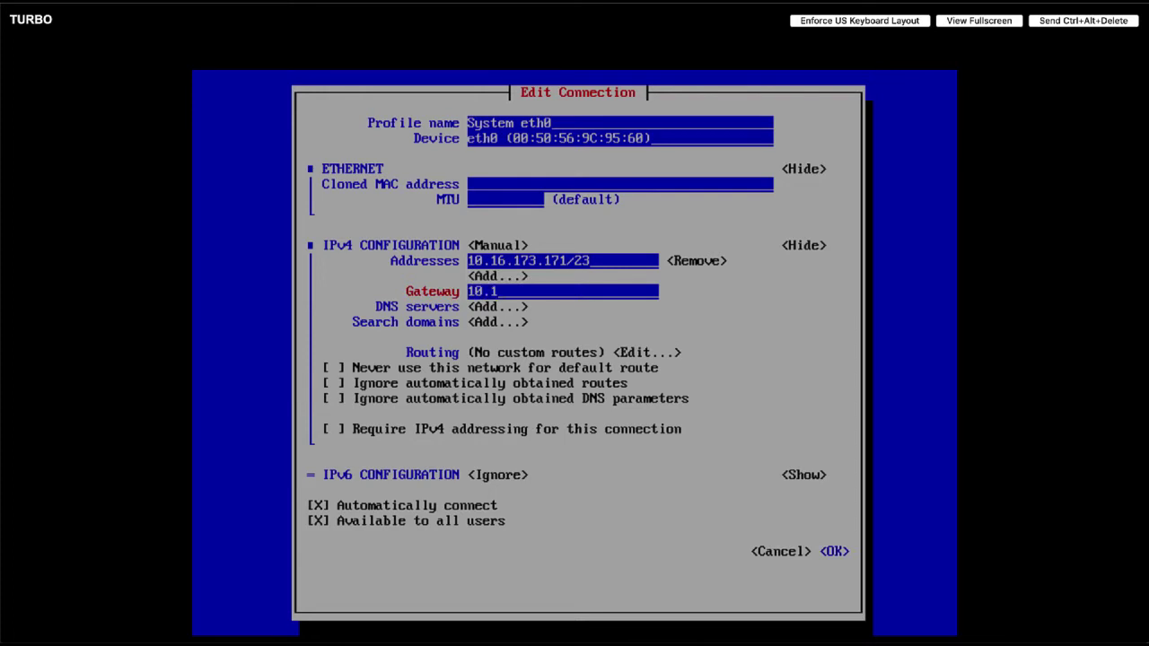
{"action": "type", "text": "6.172.1"}
Step: Add DNS servers 10.16.150.2 and 10.16.150.3 and save the connection
{"action": "key", "text": "Tab"}
{"action": "key", "text": "Return"}
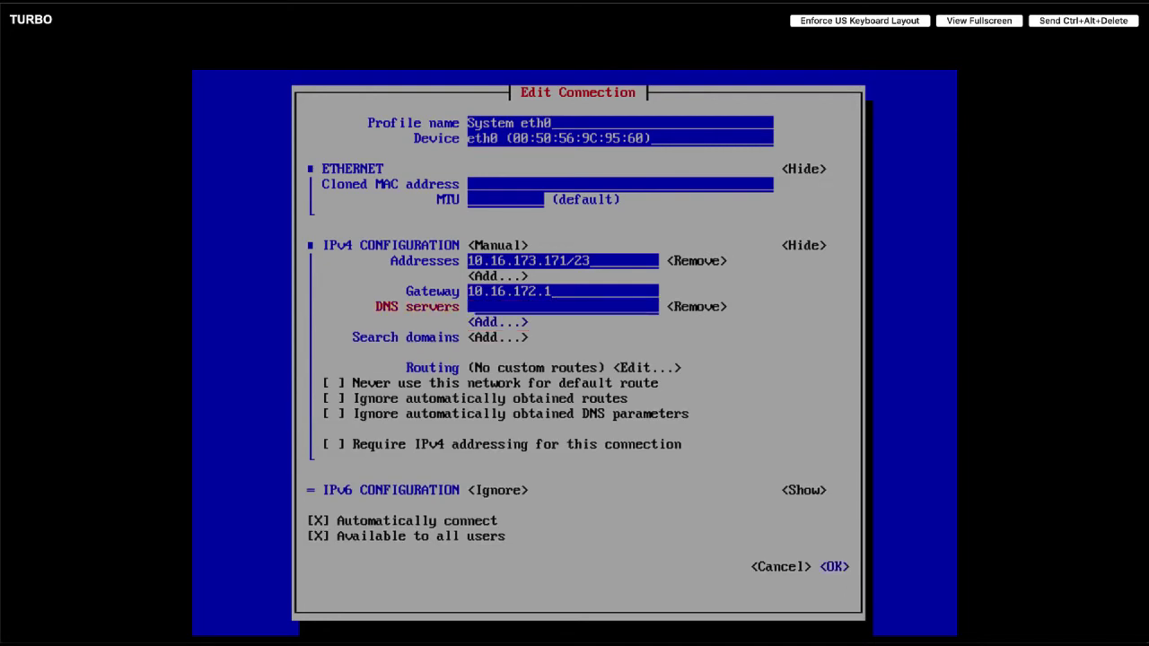
{"action": "type", "text": "10.16.150.2"}
{"action": "key", "text": "Tab"}
{"action": "key", "text": "Tab"}
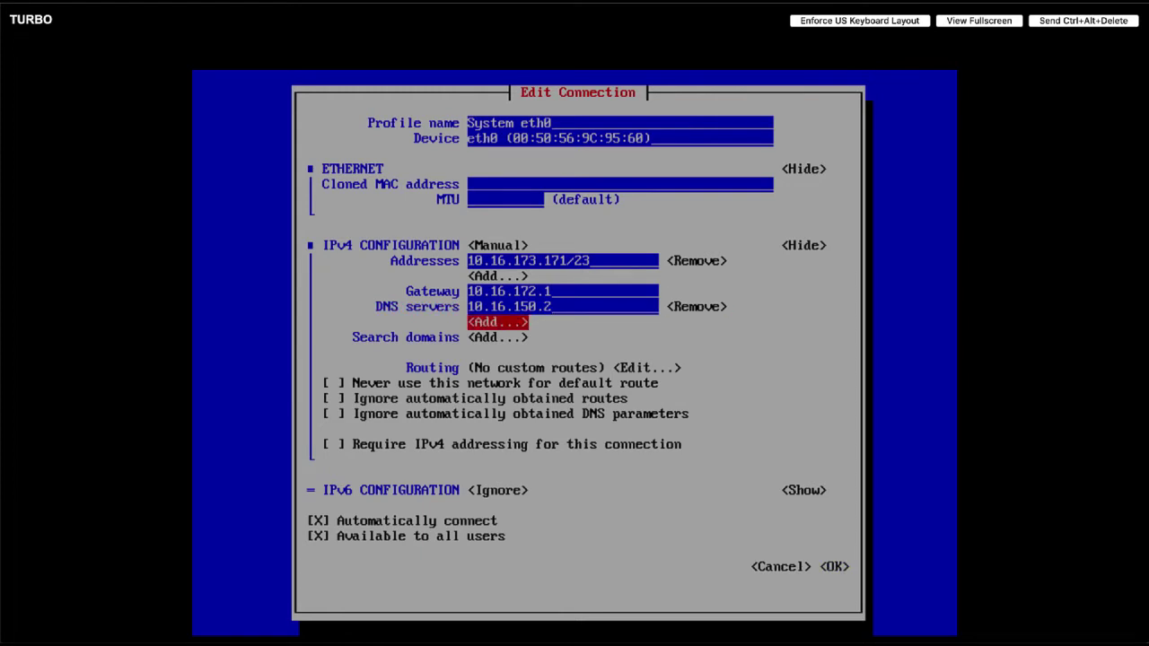
{"action": "key", "text": "Return"}
{"action": "type", "text": "10.16."}
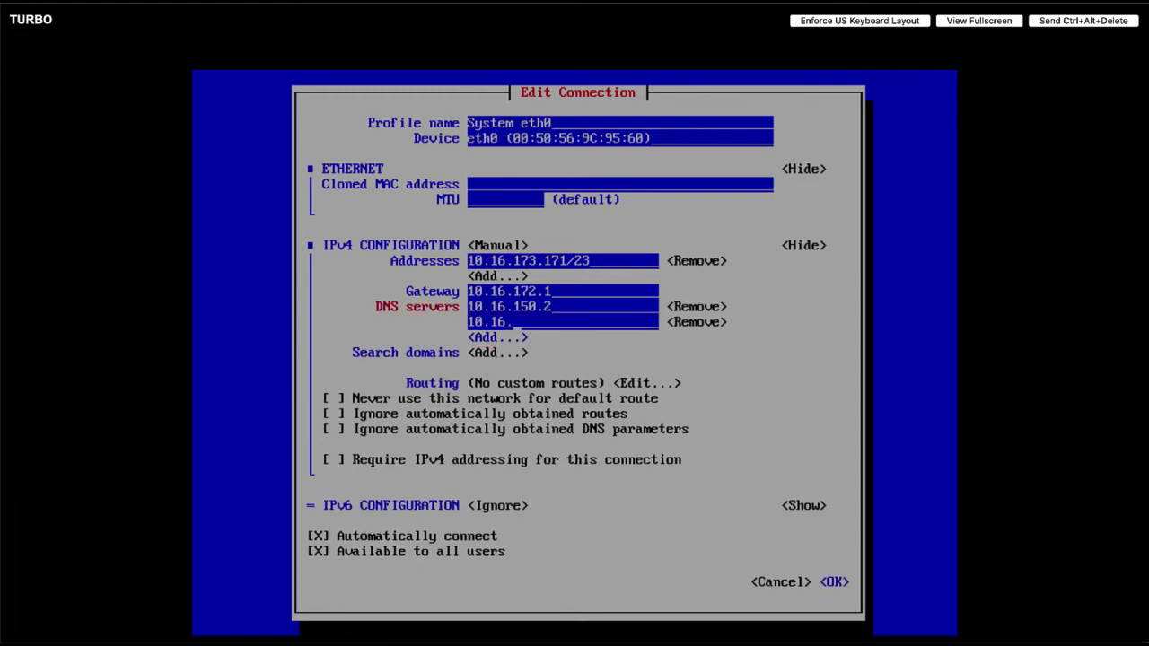
{"action": "type", "text": "150.3"}
{"action": "key", "text": "Tab"}
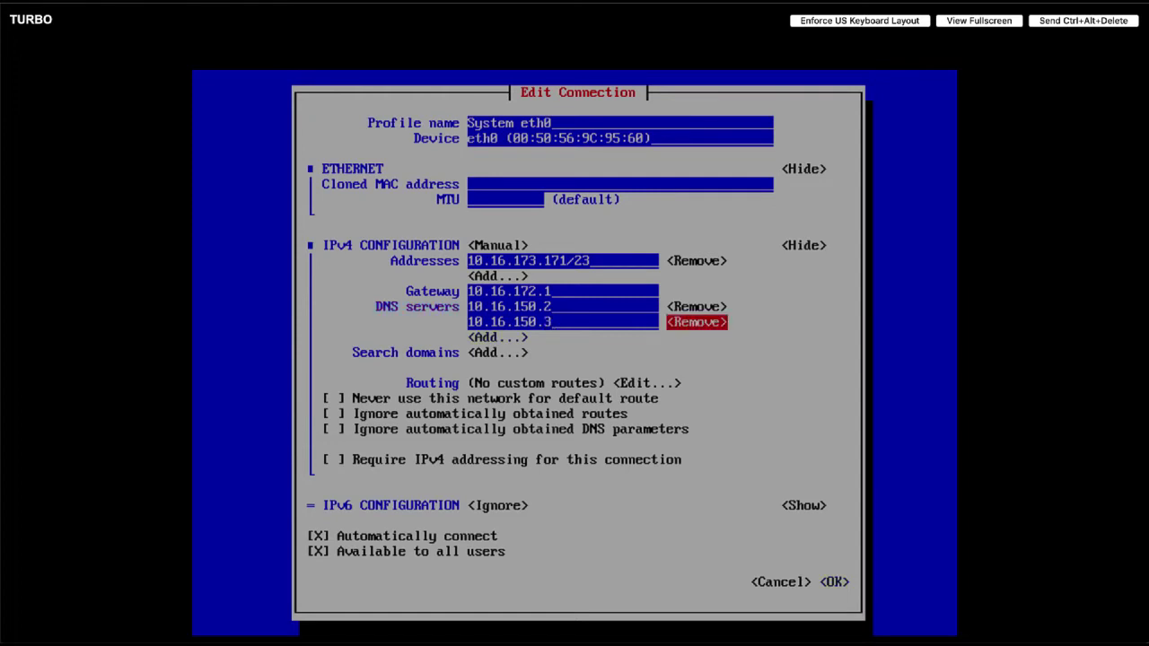
{"action": "key", "text": "Tab"}
{"action": "key", "text": "Tab"}
{"action": "key", "text": "Tab"}
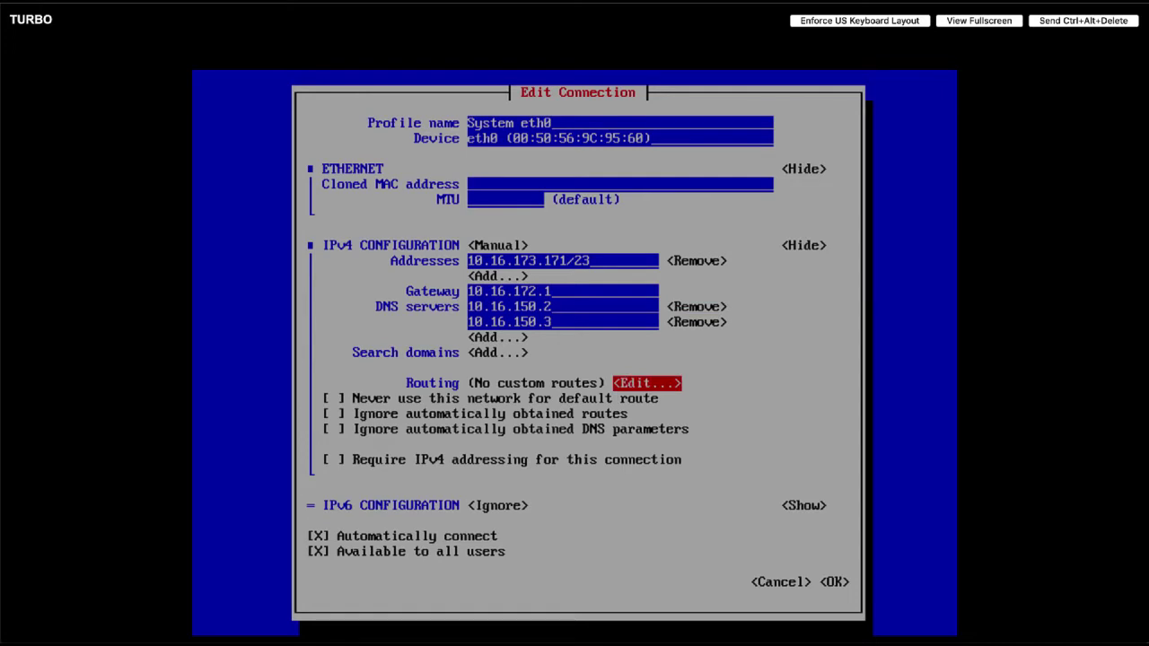
{"action": "key", "text": "Tab"}
{"action": "key", "text": "Tab"}
{"action": "key", "text": "Tab"}
{"action": "key", "text": "Tab"}
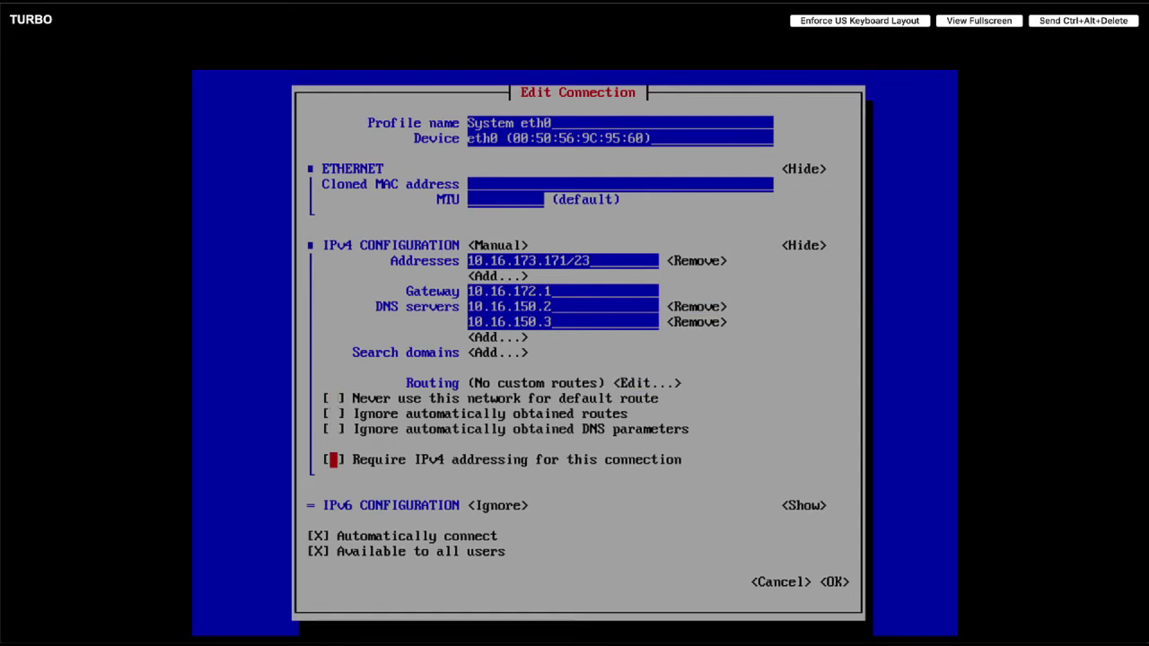
{"action": "key", "text": "Tab"}
{"action": "key", "text": "Tab"}
{"action": "key", "text": "Tab"}
{"action": "key", "text": "Tab"}
{"action": "key", "text": "Tab"}
{"action": "key", "text": "Tab"}
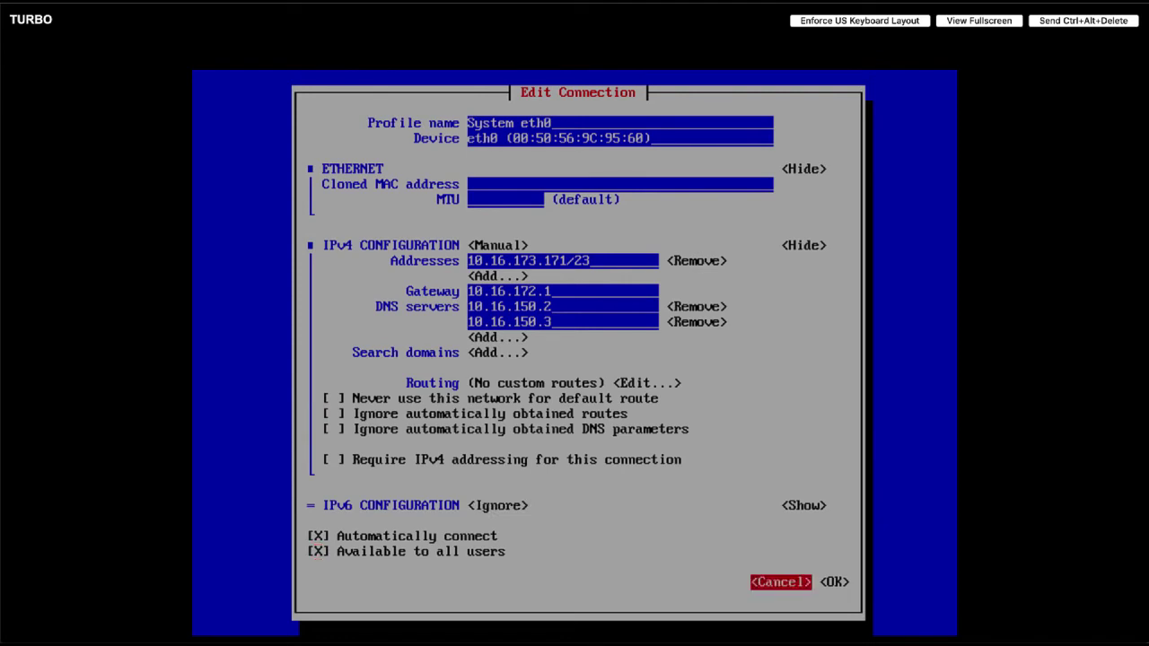
{"action": "key", "text": "Return"}
{"action": "key", "text": "Return"}
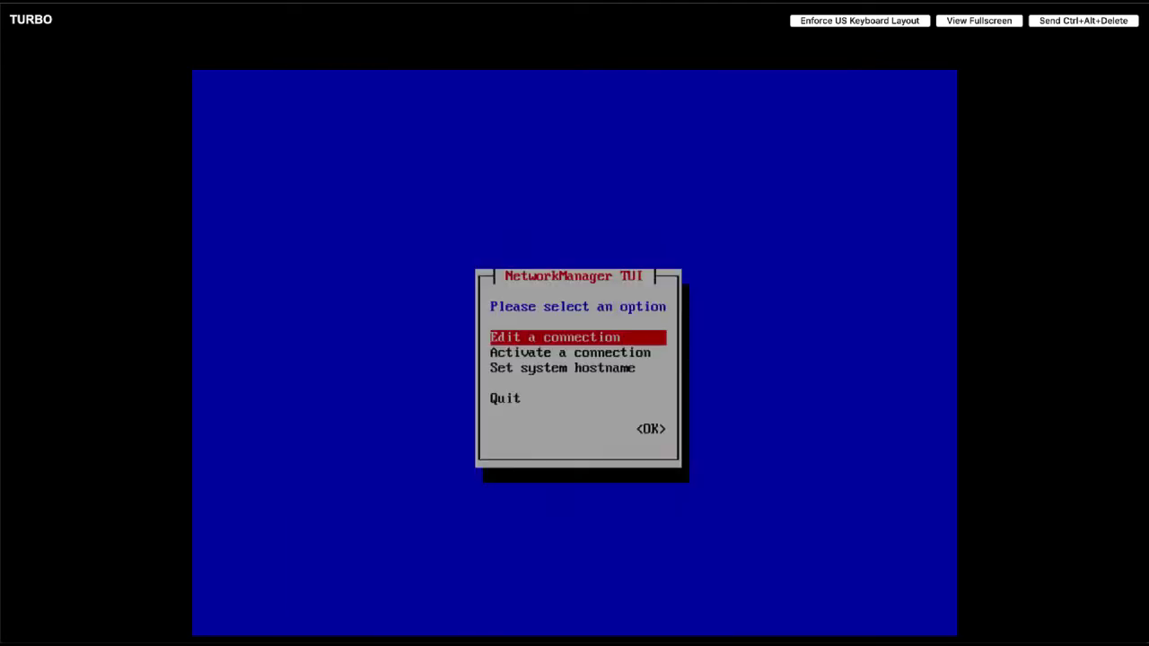
Step: Leave nmtui and run systemctl restart network, authenticating with root's password
{"action": "key", "text": "Down"}
{"action": "key", "text": "Down"}
{"action": "key", "text": "Down"}
{"action": "key", "text": "Return"}
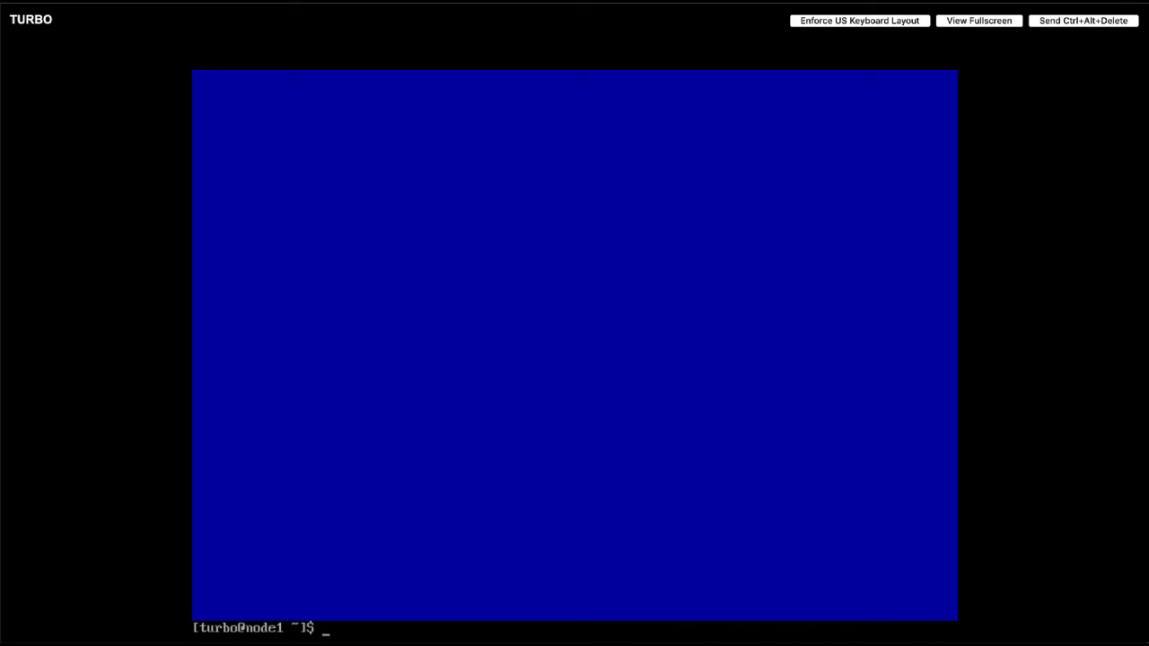
{"action": "type", "text": "systemctl restart"}
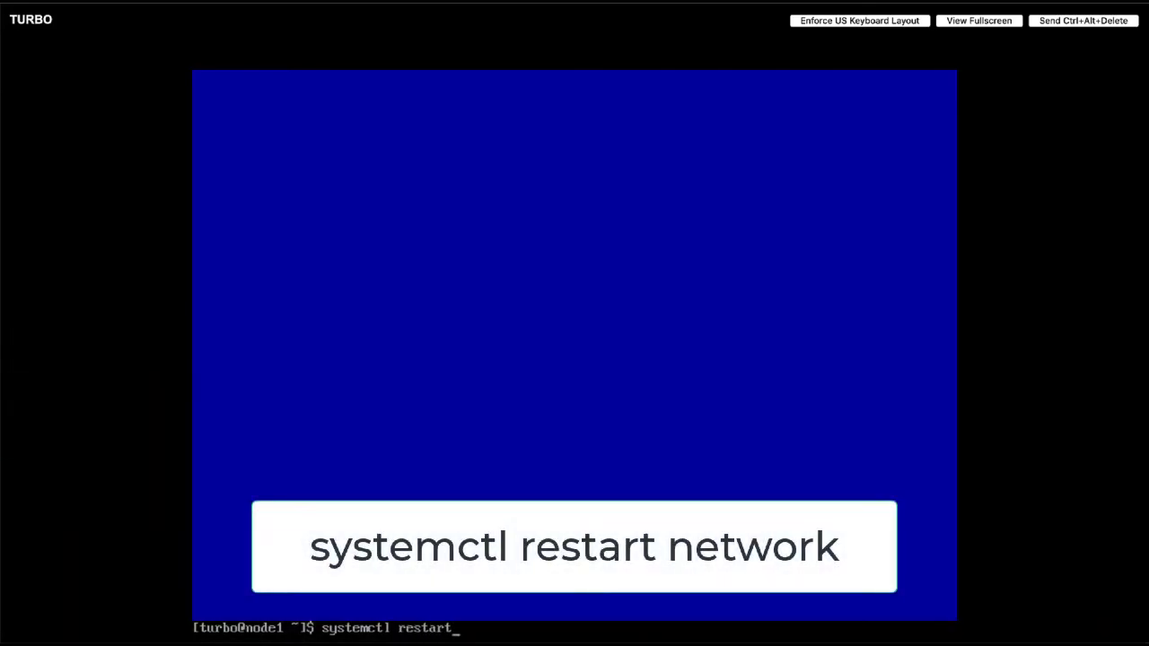
{"action": "type", "text": " network"}
{"action": "key", "text": "Return"}
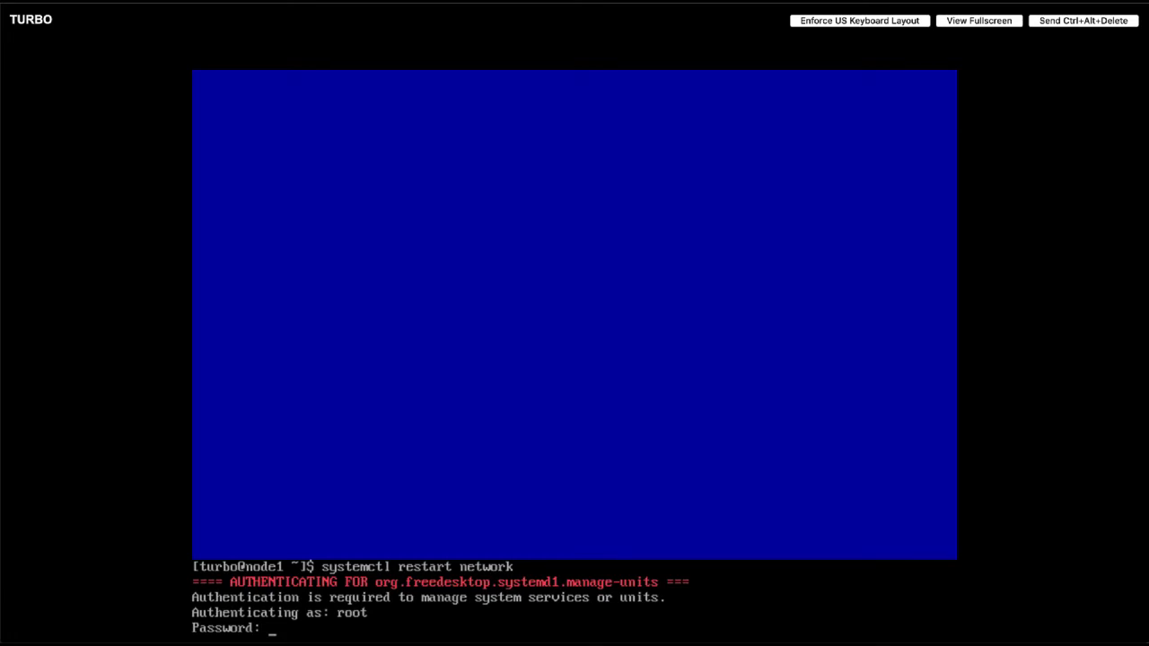
{"action": "key", "text": "Return"}
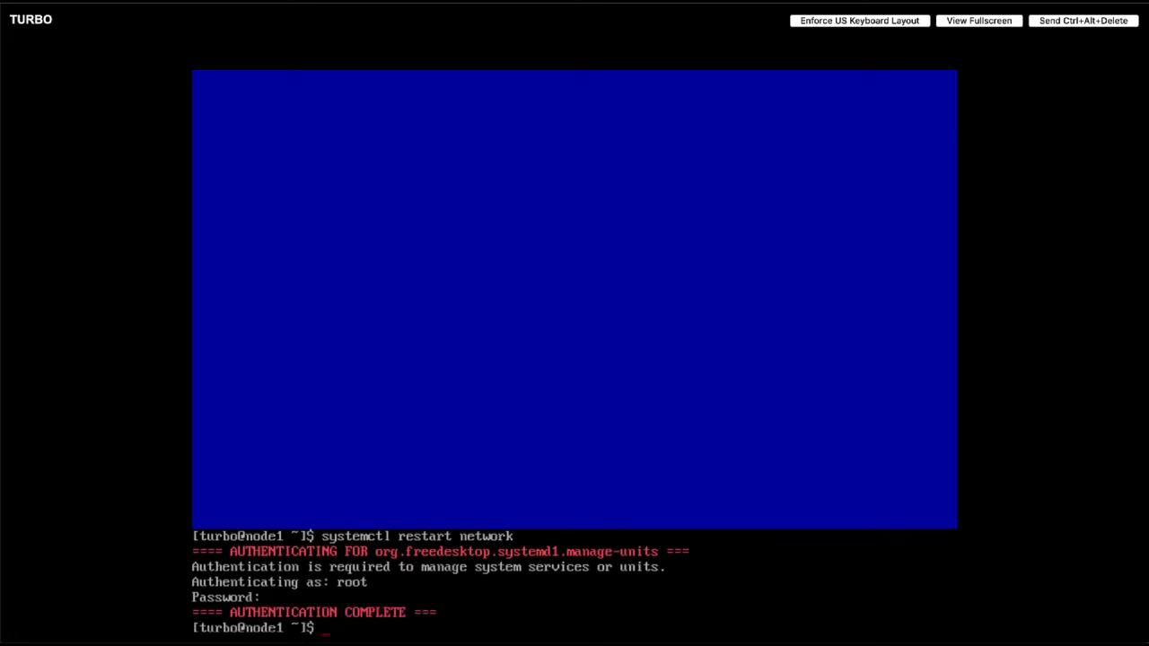
Step: Ping the gateway 10.16.172.1 to confirm replies, then stop it with Ctrl+C
{"action": "key", "text": "Return"}
{"action": "key", "text": "Return"}
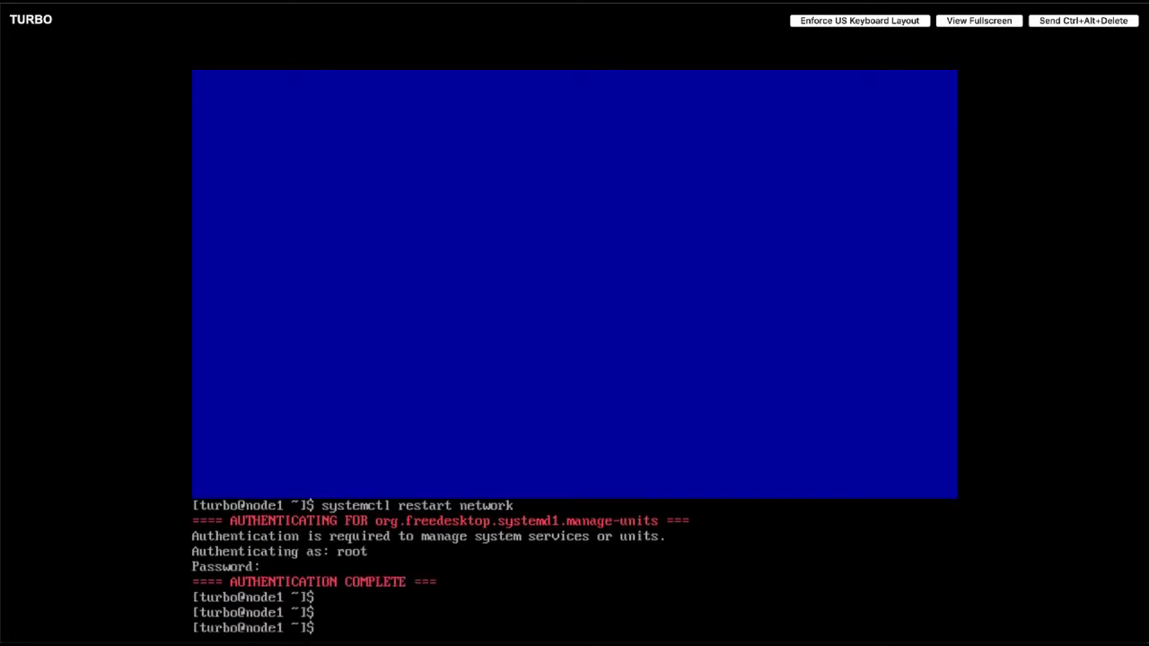
{"action": "type", "text": "ping 10.16."}
{"action": "type", "text": "172.1"}
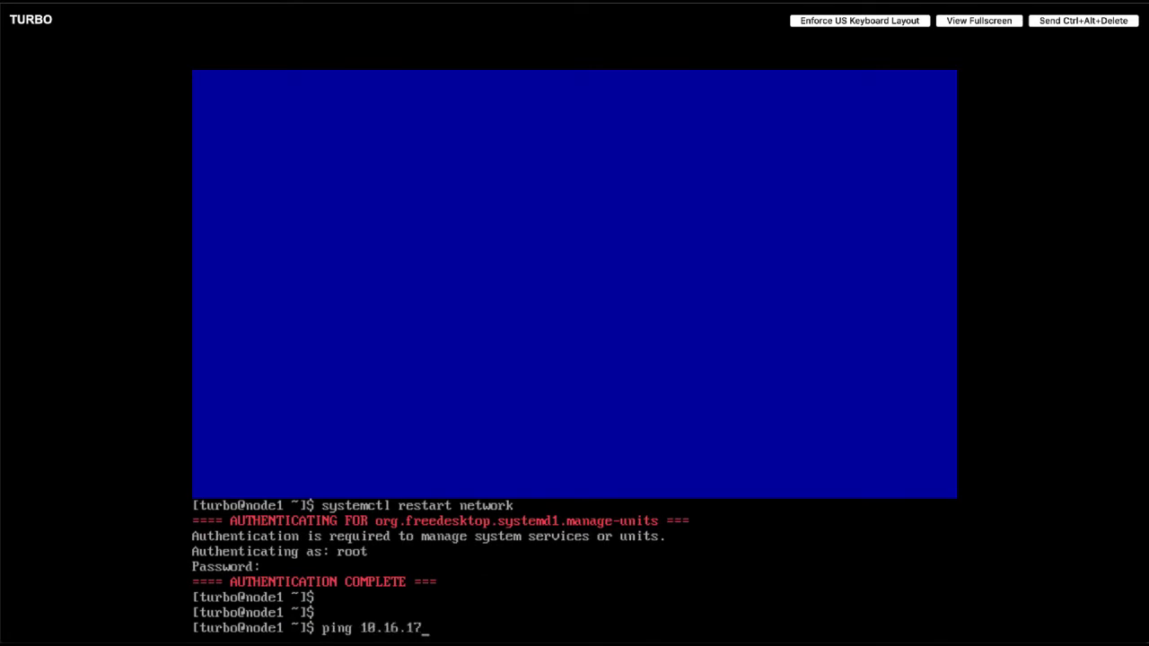
{"action": "key", "text": "Return"}
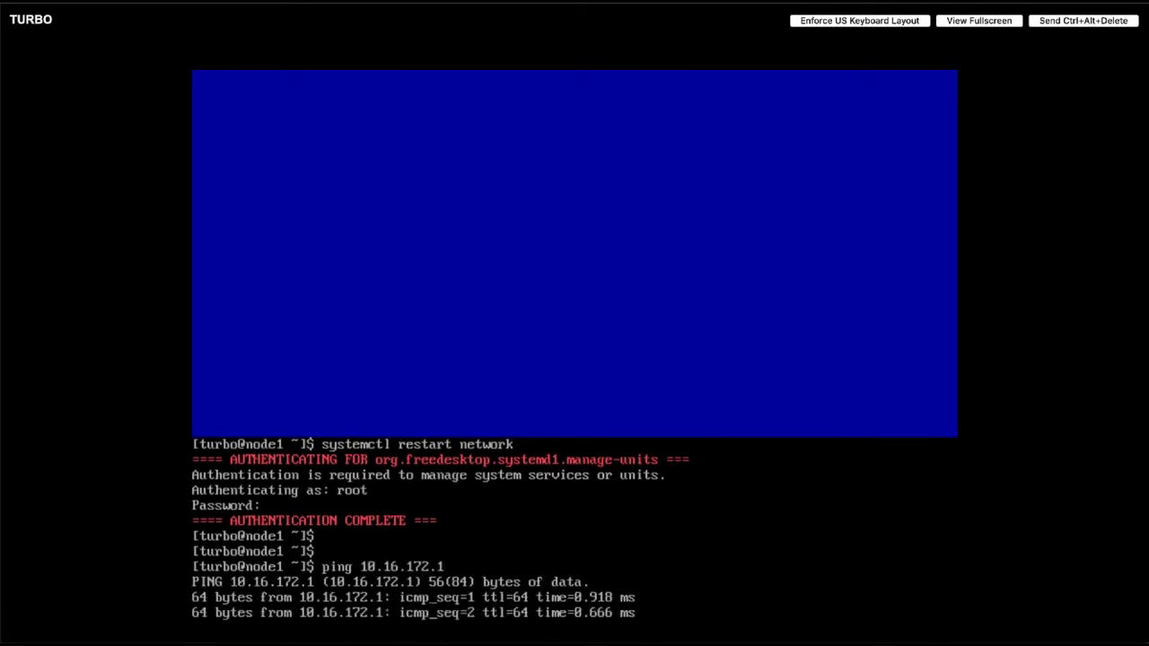
{"action": "key", "text": "ctrl+c"}
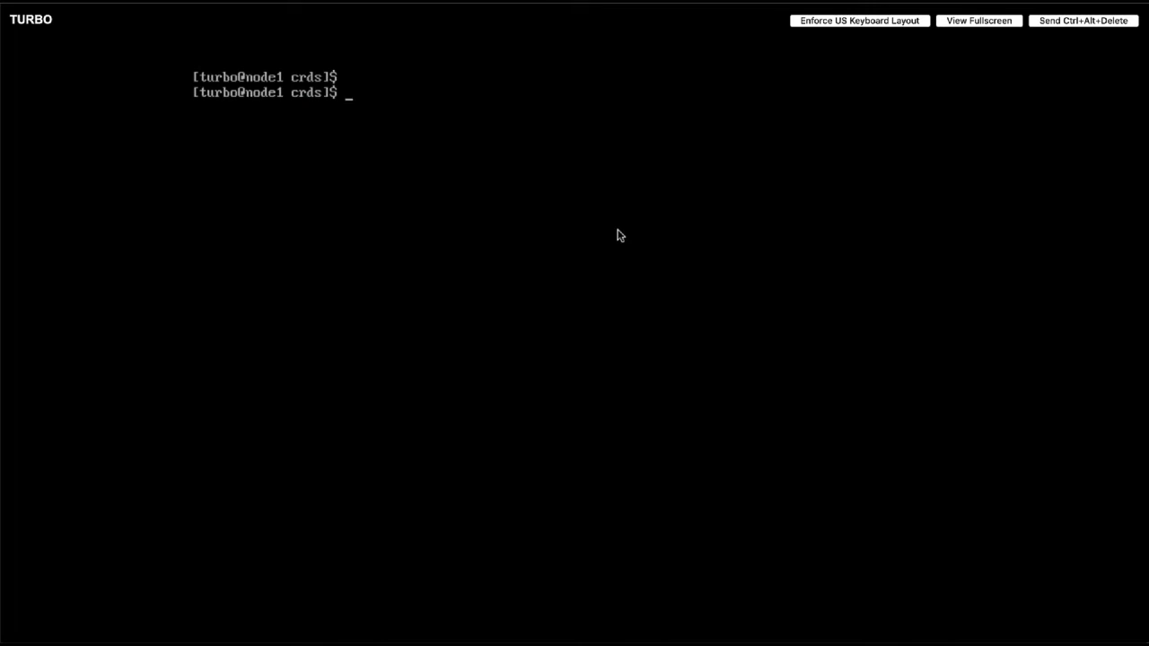
Step: Source /opt/local/bin/t8c.sh, then type kubectl get pods -n turbonomic
{"action": "type", "text": ". /opt/local/"}
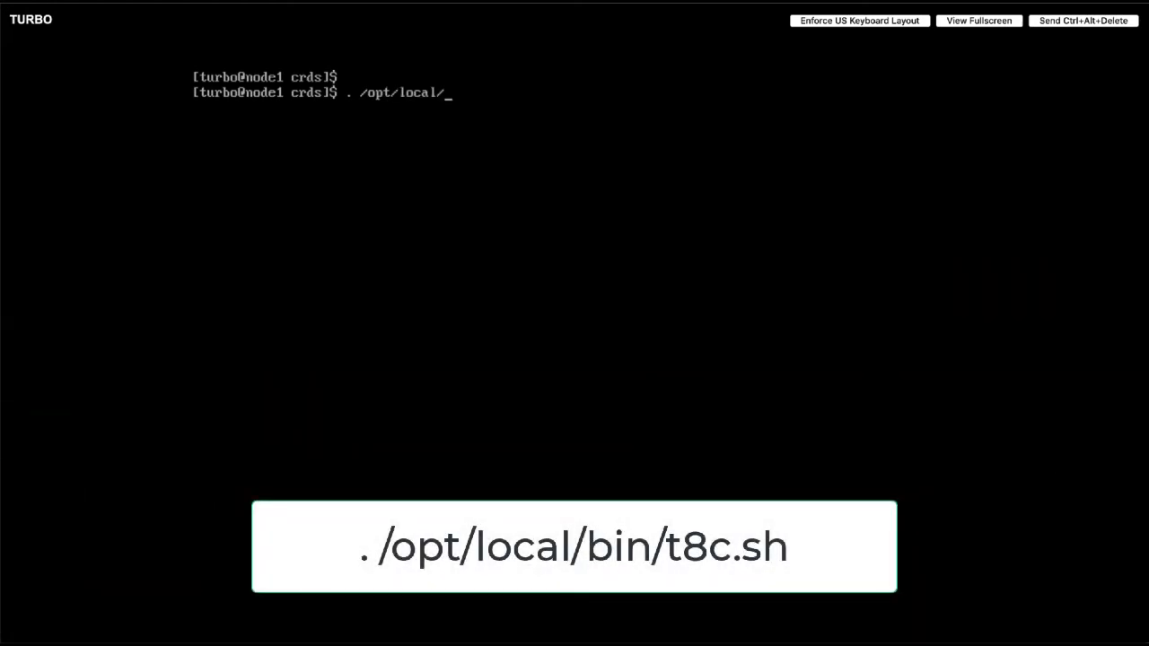
{"action": "type", "text": "bin/t8c.sh"}
{"action": "key", "text": "Return"}
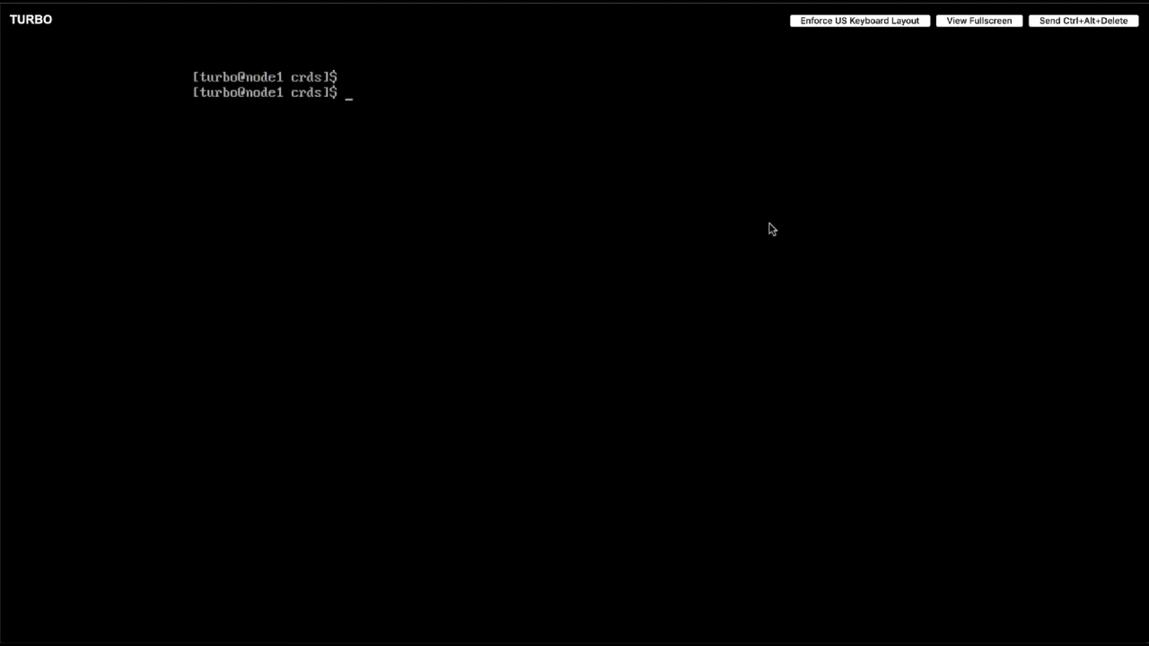
{"action": "type", "text": "kubectl get pods "}
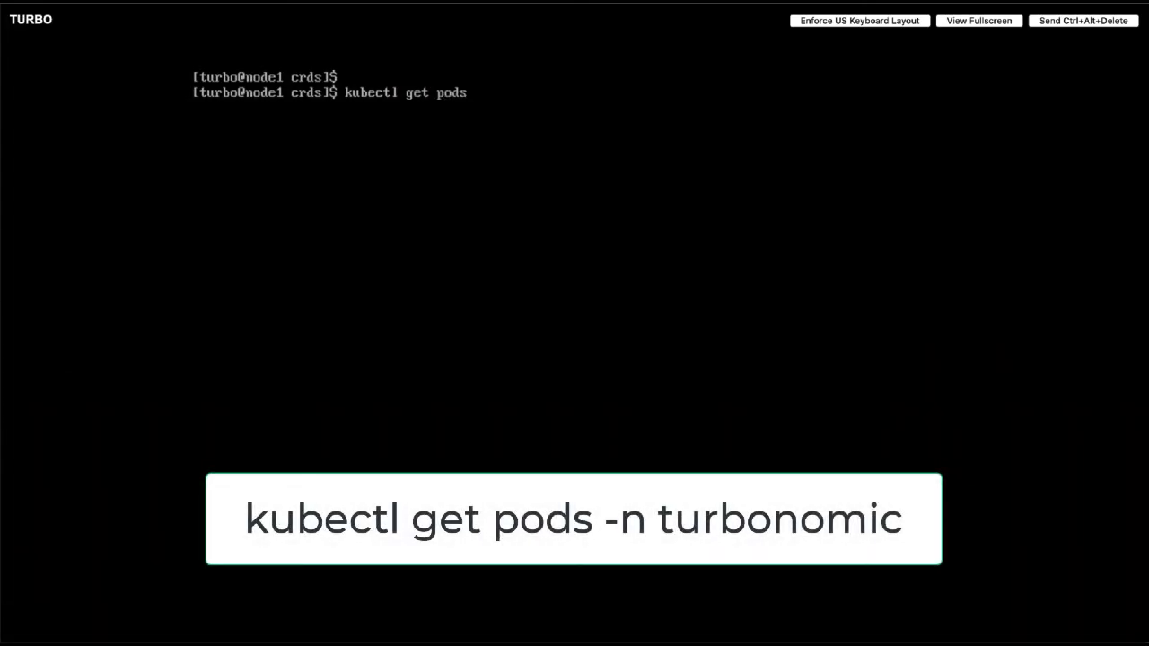
{"action": "type", "text": "-n turbonomic"}
Step: Run the turbonomic pod listing, confirm all Running, clear the screen, and begin a services query
{"action": "key", "text": "Return"}
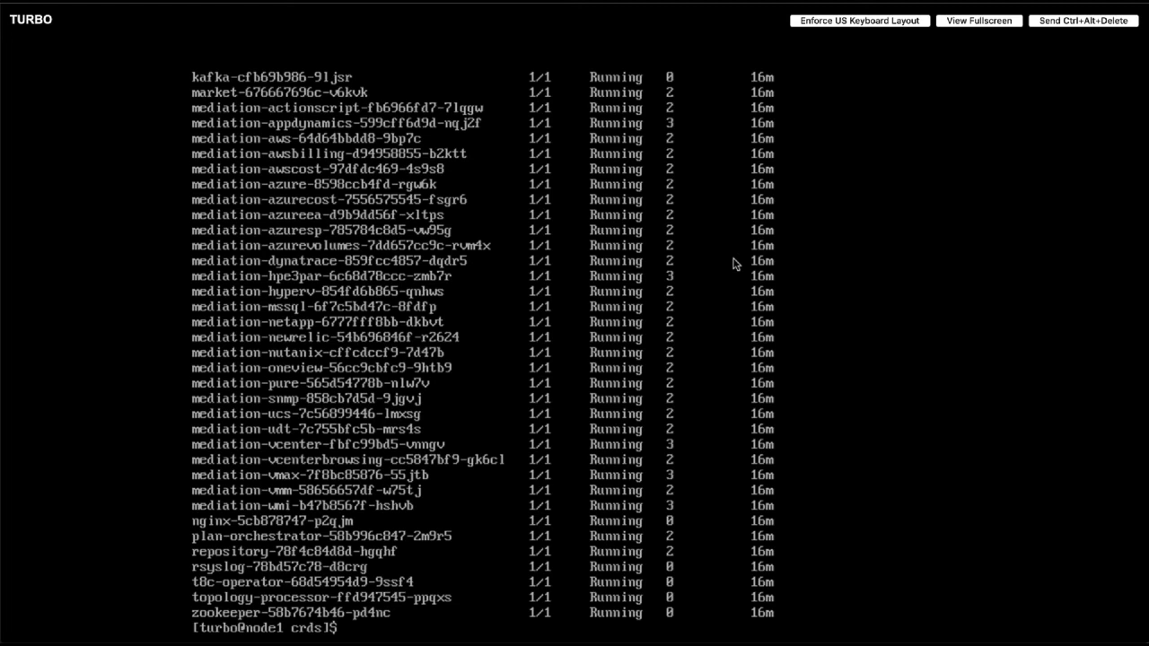
{"action": "type", "text": "clear"}
{"action": "key", "text": "Return"}
{"action": "key", "text": "Return"}
{"action": "type", "text": "kub"}
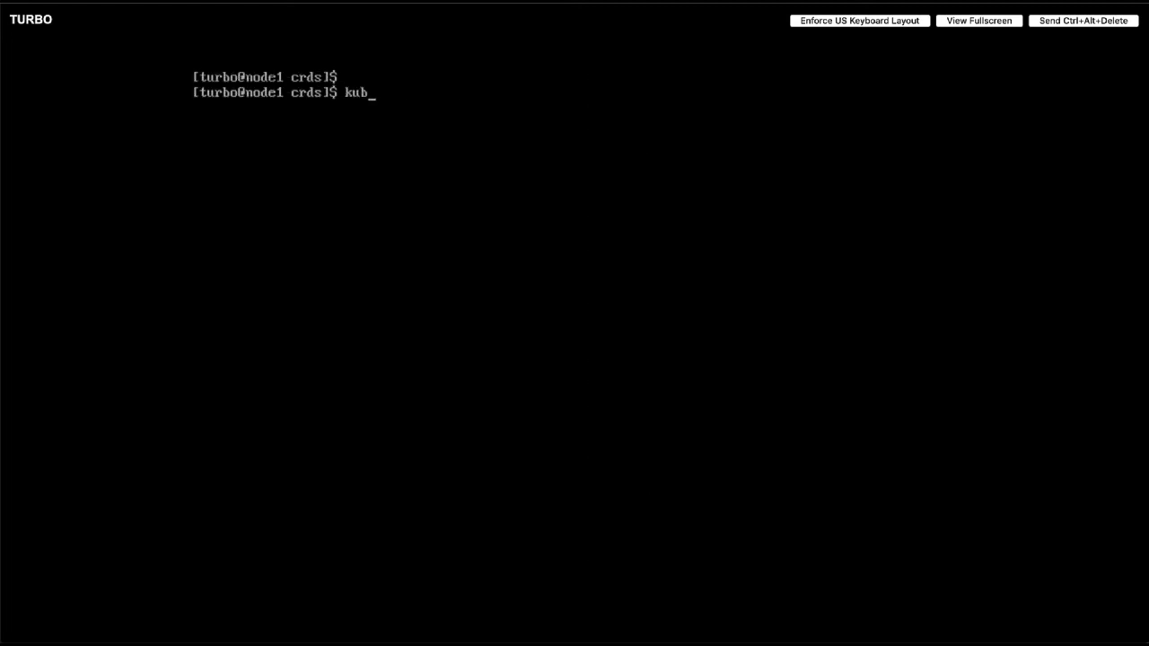
{"action": "type", "text": "ectl get servcic"}
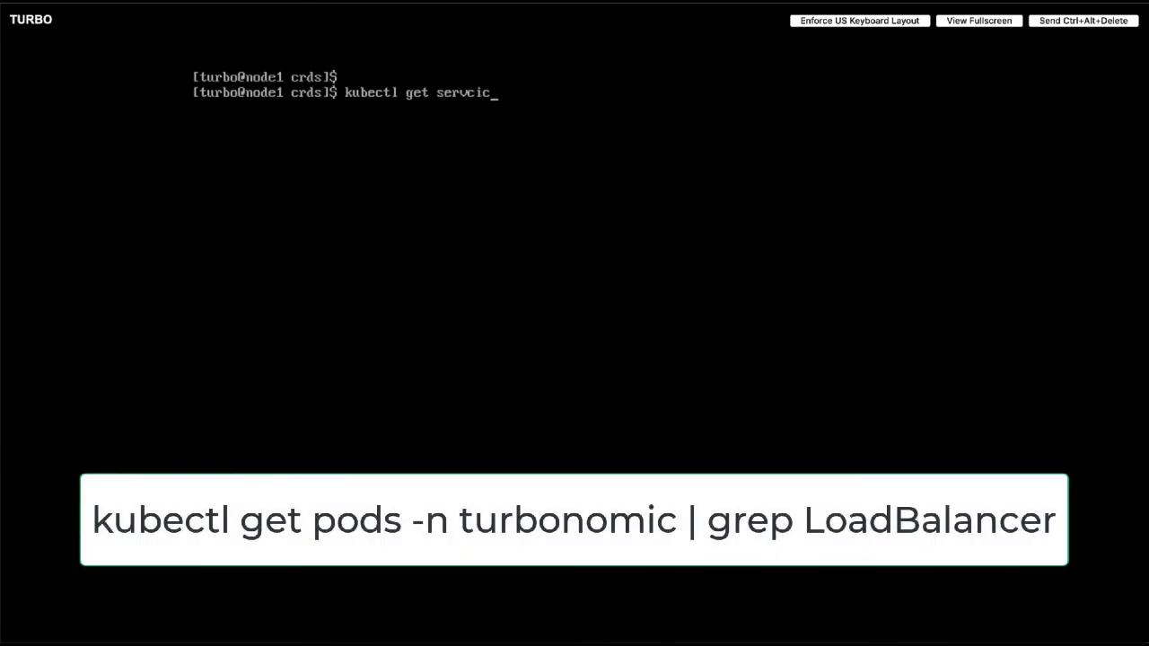
Step: Fix the typo and run 'kubectl get services -n turbonomic | grep LoadBalancer' in the console
{"action": "key", "text": "BackSpace"}
{"action": "key", "text": "BackSpace"}
{"action": "key", "text": "BackSpace"}
{"action": "type", "text": "ices -n turbonomic | grep"}
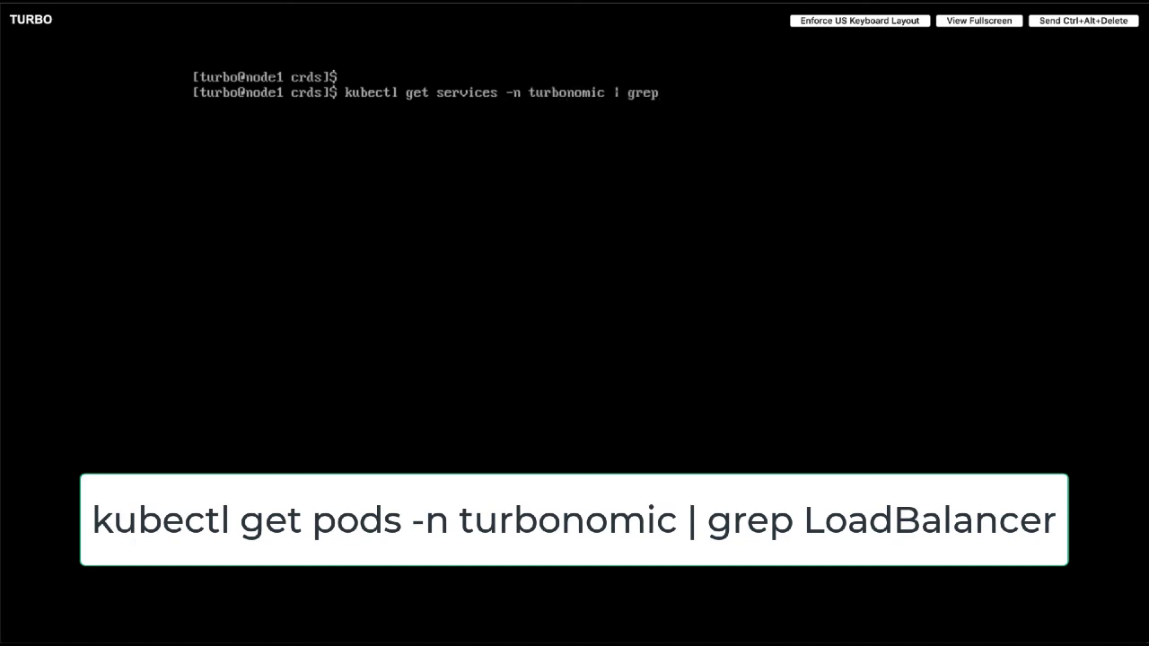
{"action": "type", "text": " LoadBalancer"}
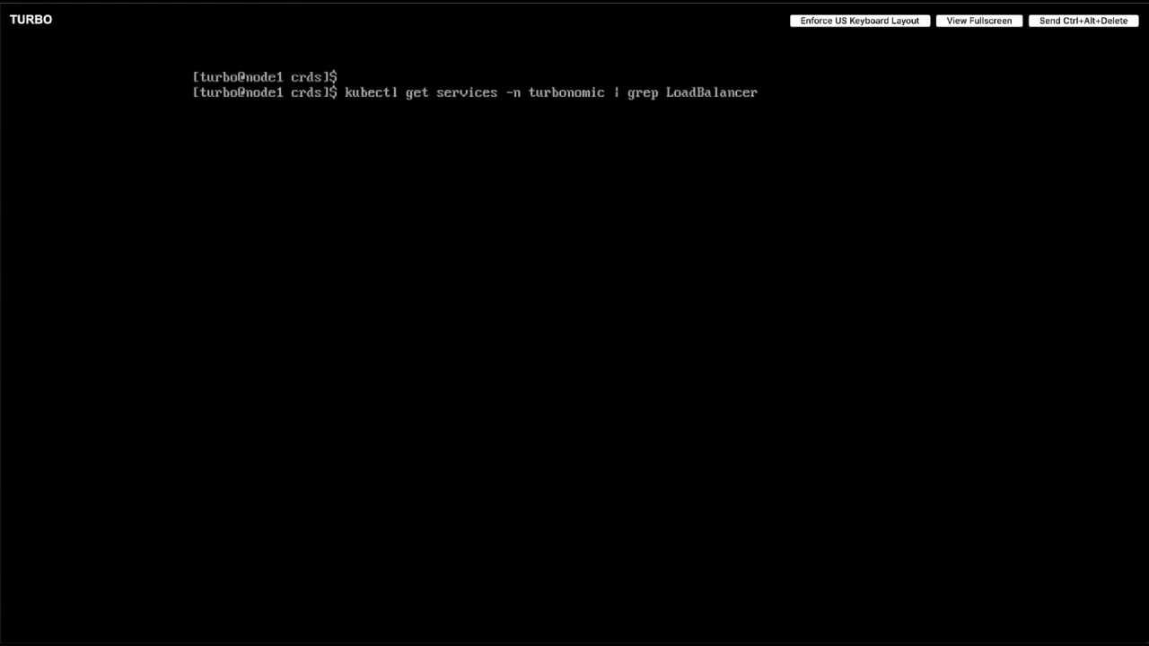
{"action": "key", "text": "Return"}
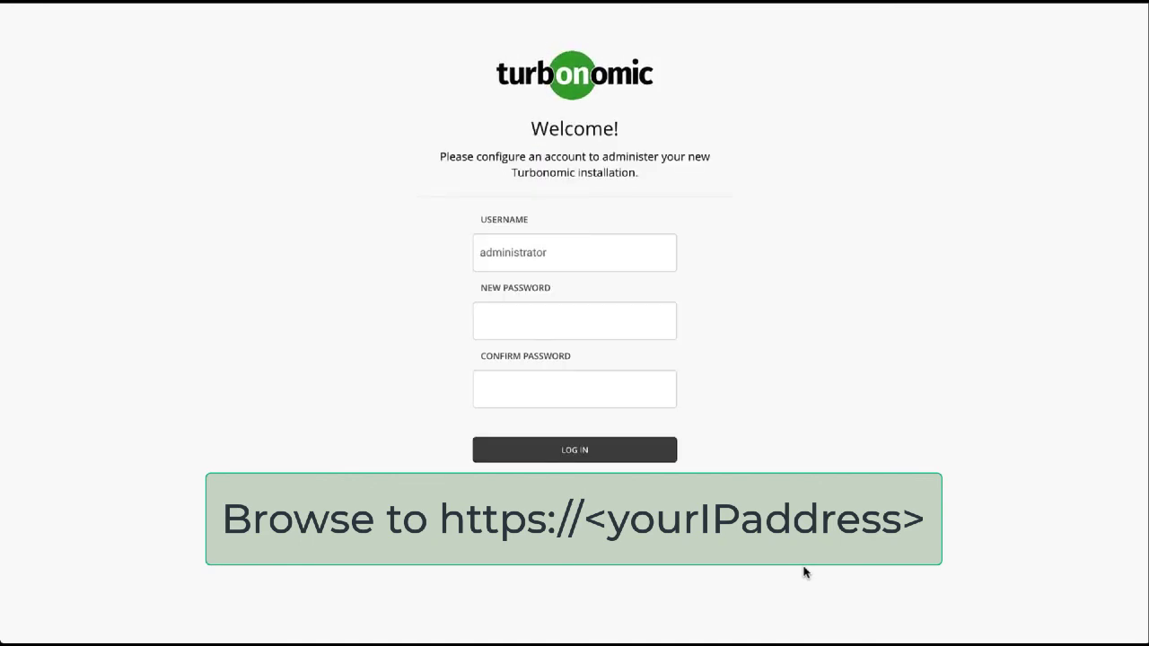
Step: Enter and confirm a new administrator password, then log in to Turbonomic
{"action": "left_click", "coordinate": [634, 315]}
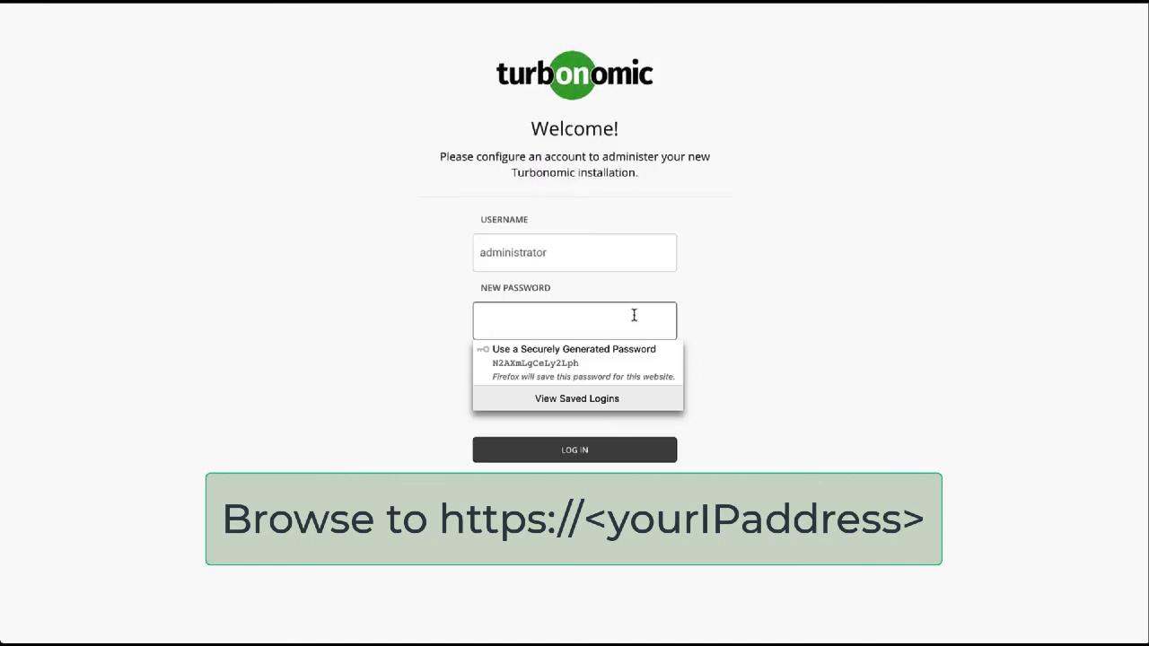
{"action": "type", "text": "********"}
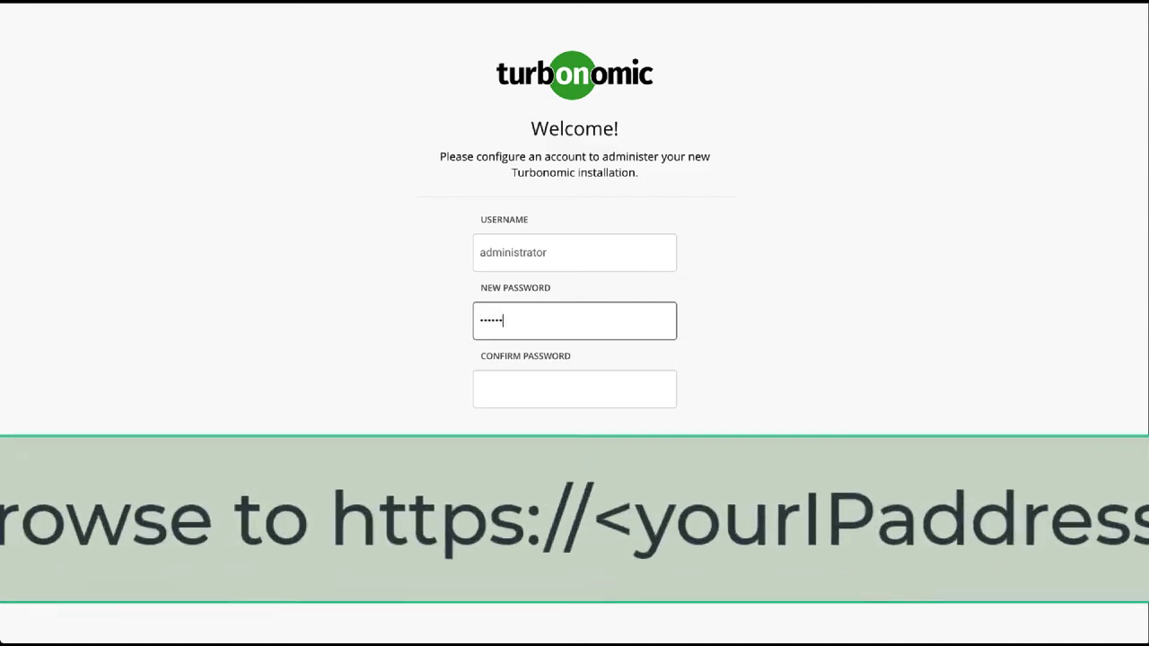
{"action": "type", "text": "****"}
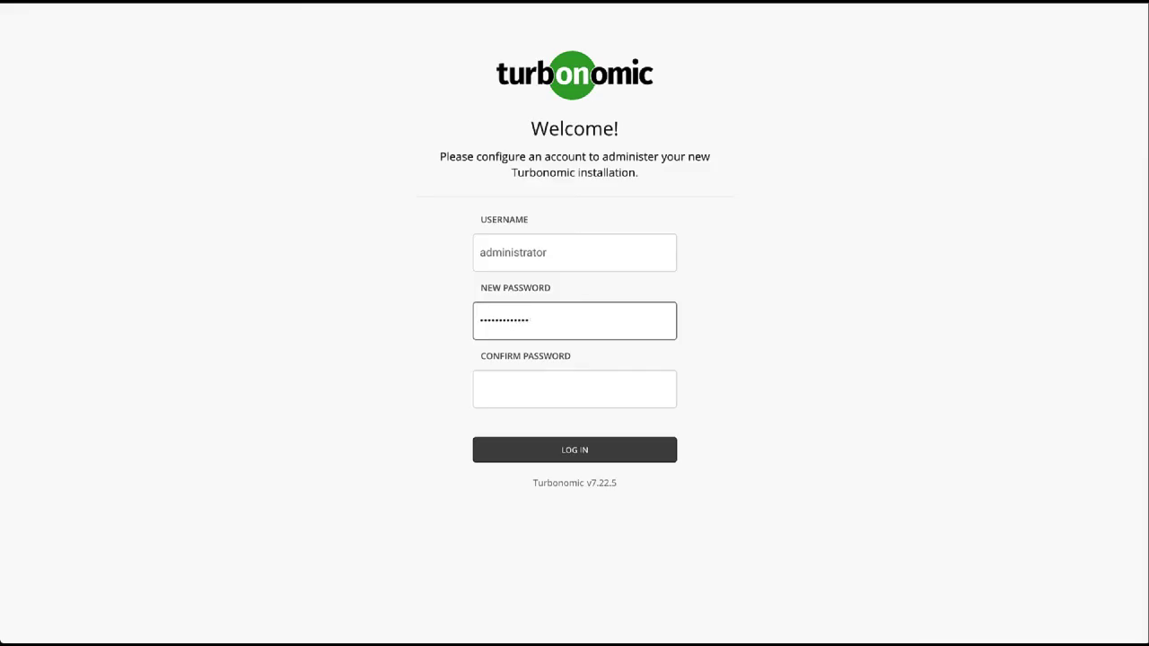
{"action": "type", "text": "*"}
{"action": "key", "text": "Tab"}
{"action": "type", "text": "****"}
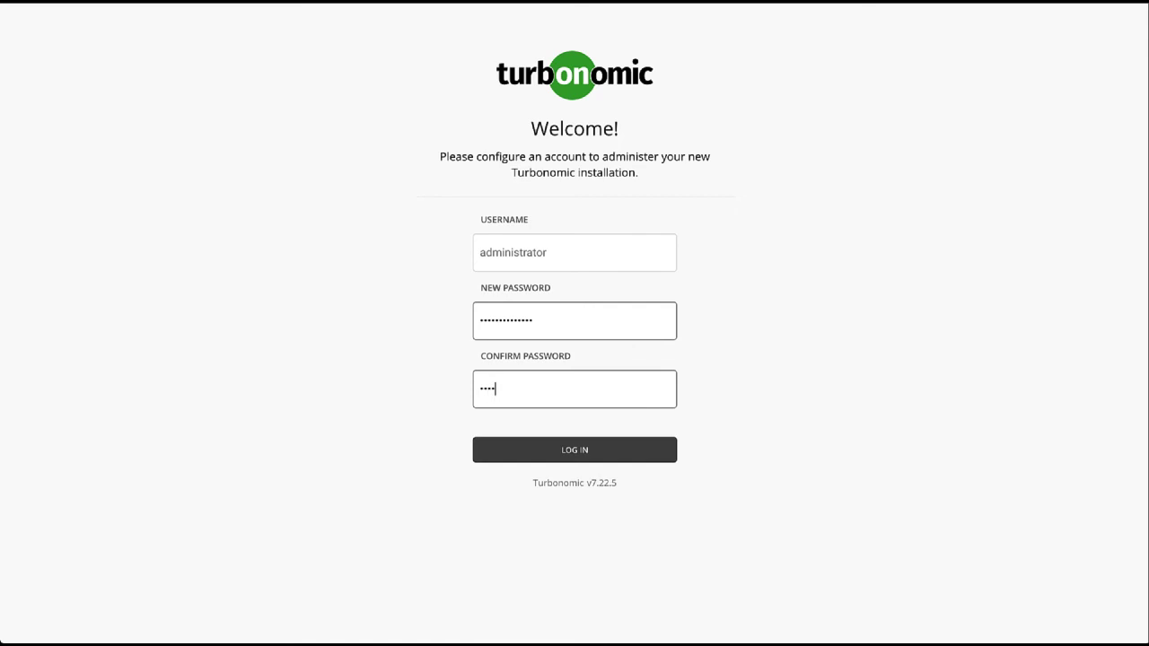
{"action": "type", "text": "**********"}
{"action": "left_click", "coordinate": [613, 451]}
{"action": "left_click", "coordinate": [246, 137]}
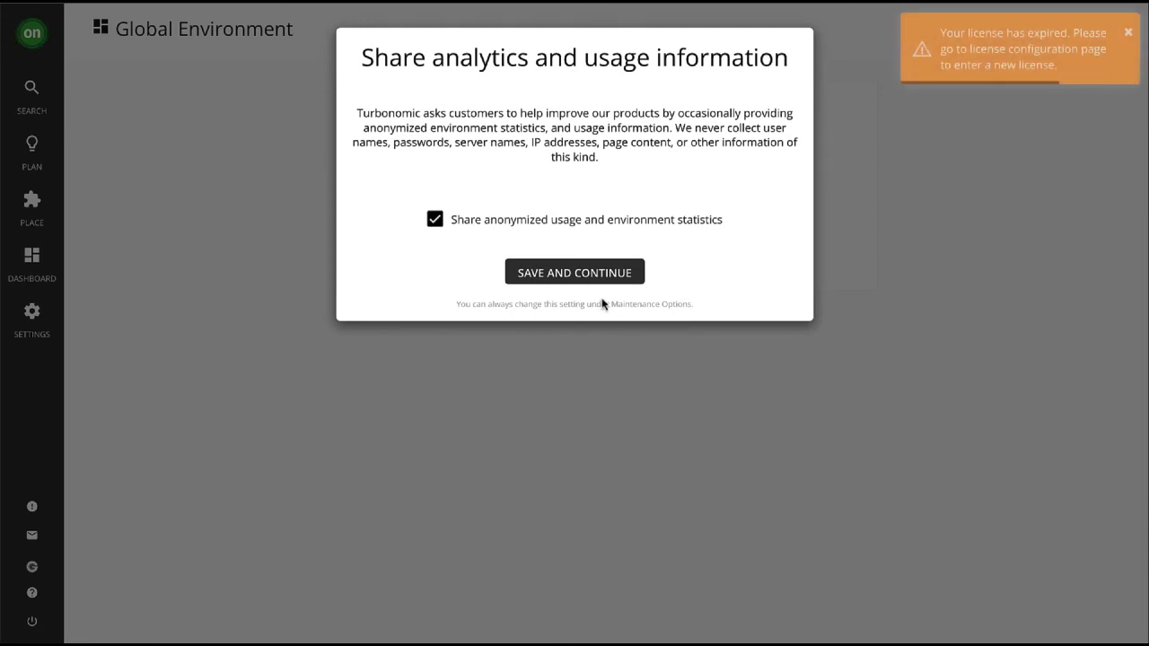
Step: Keep analytics sharing on, dismiss the license-expired notice, and start the license and targets setup
{"action": "left_click", "coordinate": [584, 274]}
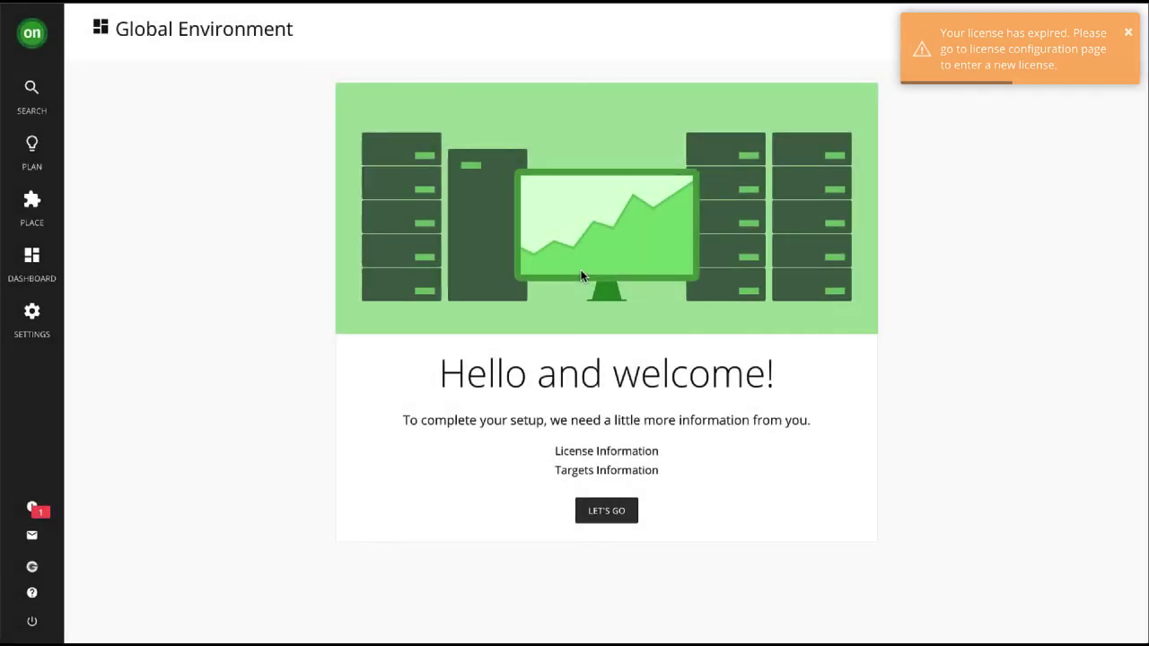
{"action": "left_click", "coordinate": [1126, 35]}
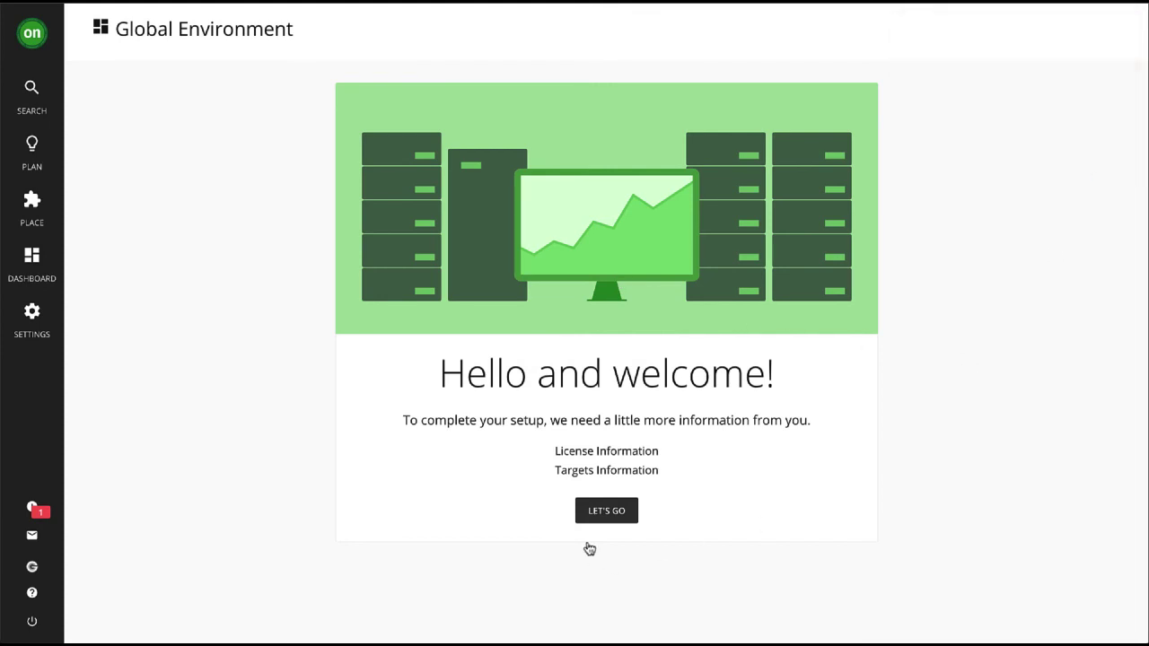
{"action": "left_click", "coordinate": [617, 518]}
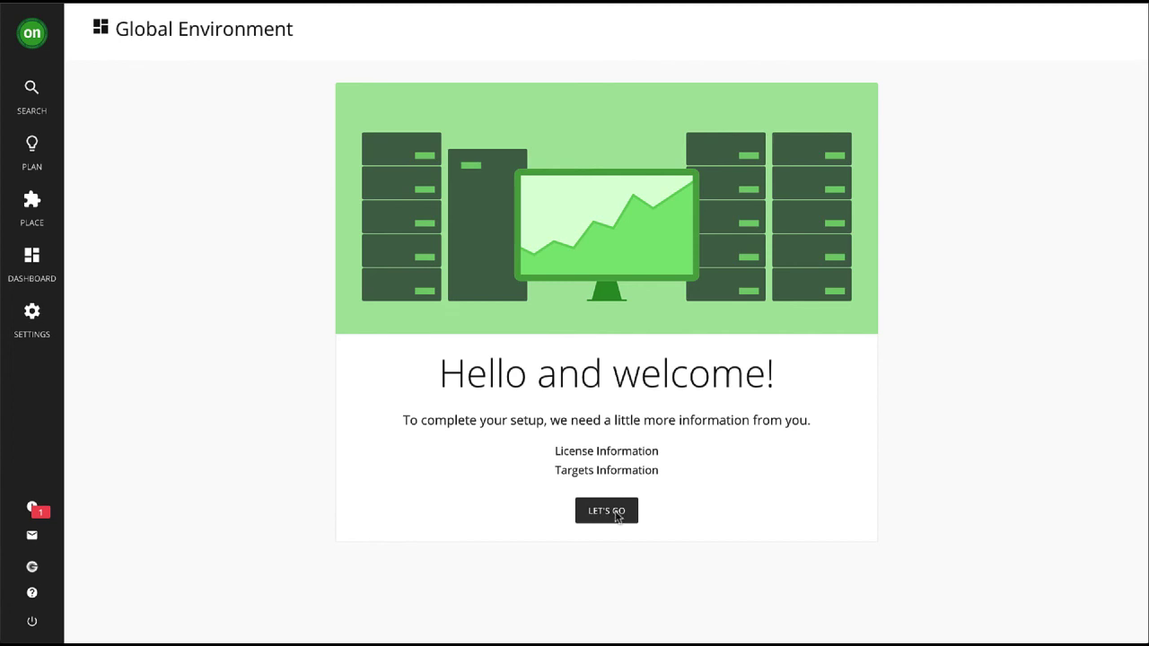